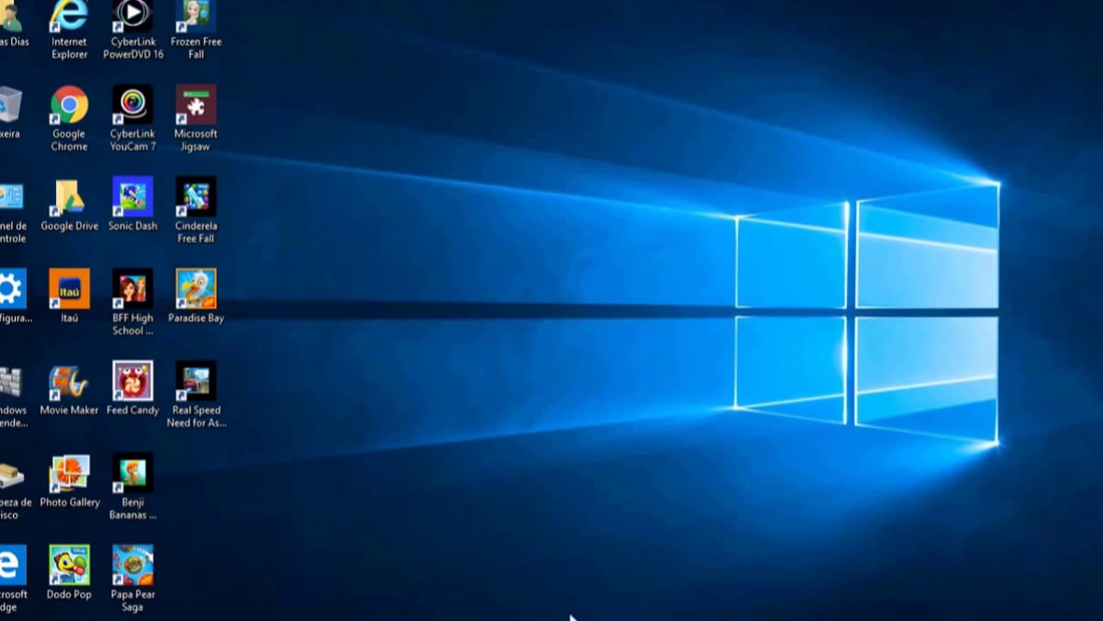
Switch to the web browser and open the bookmarked YouTube channel.
mouse_move(572, 617)
left_click(533, 614)
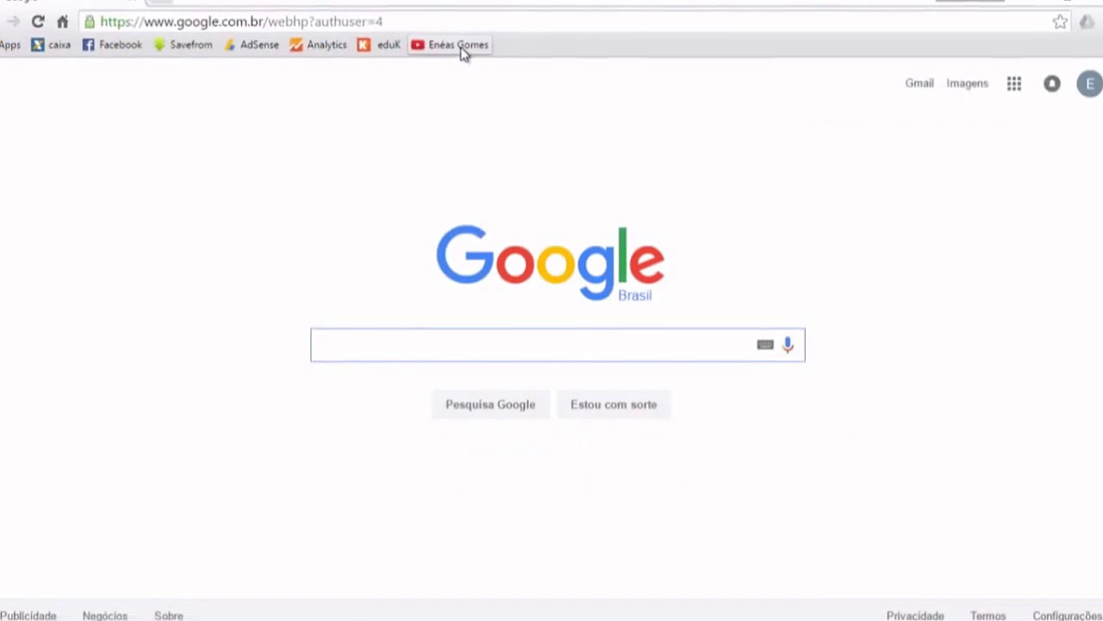
left_click(518, 26)
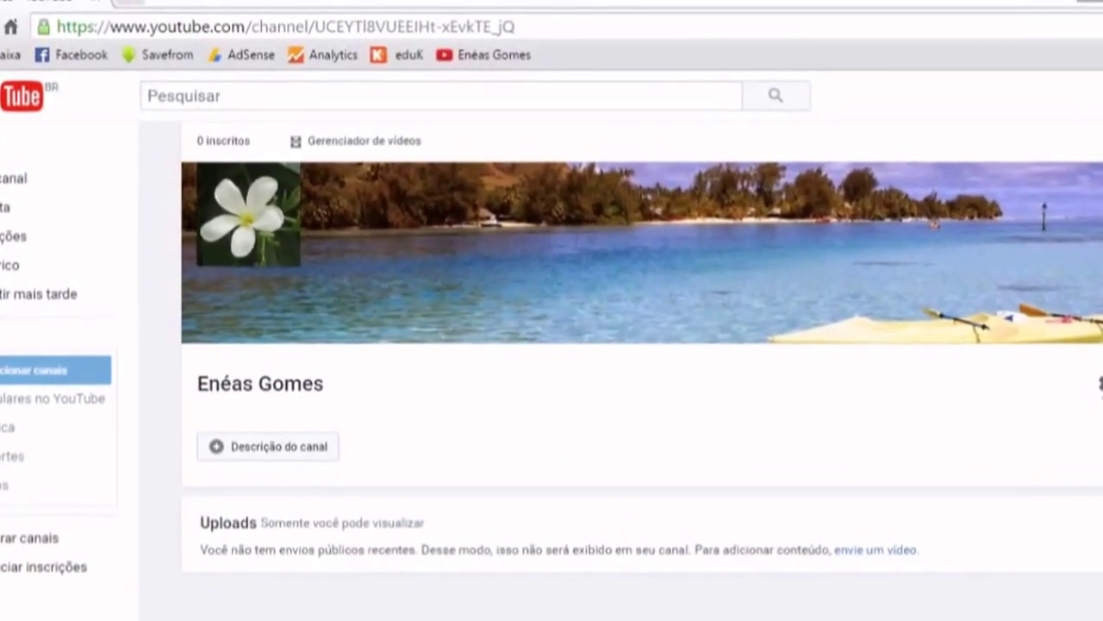
Open the upload defaults (Padrões de envio) page from the channel's advanced settings.
left_click(1076, 373)
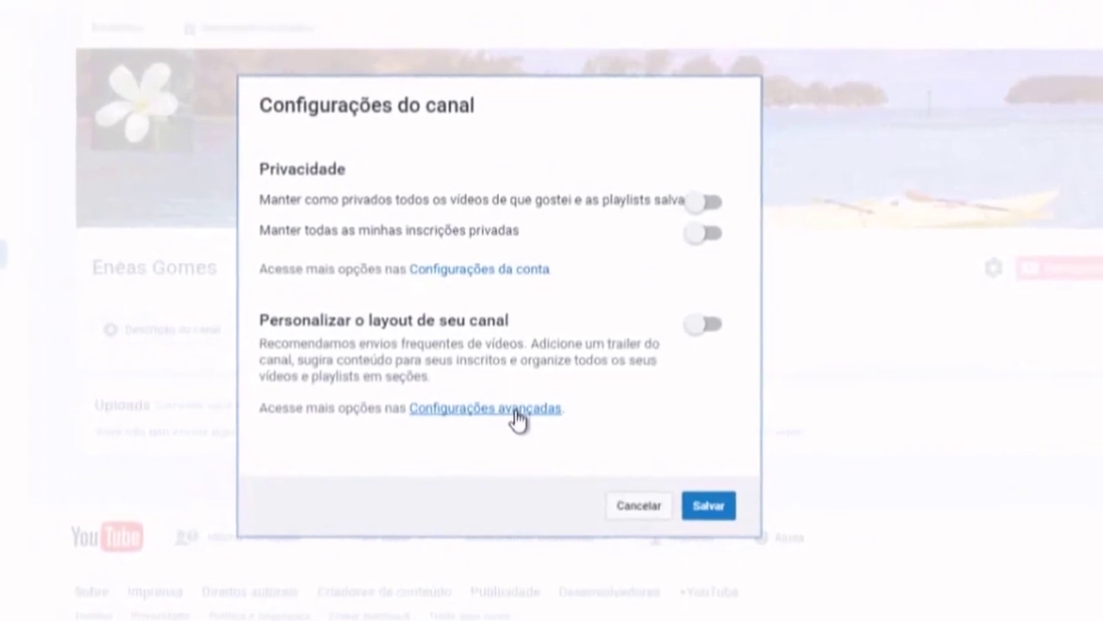
left_click(627, 411)
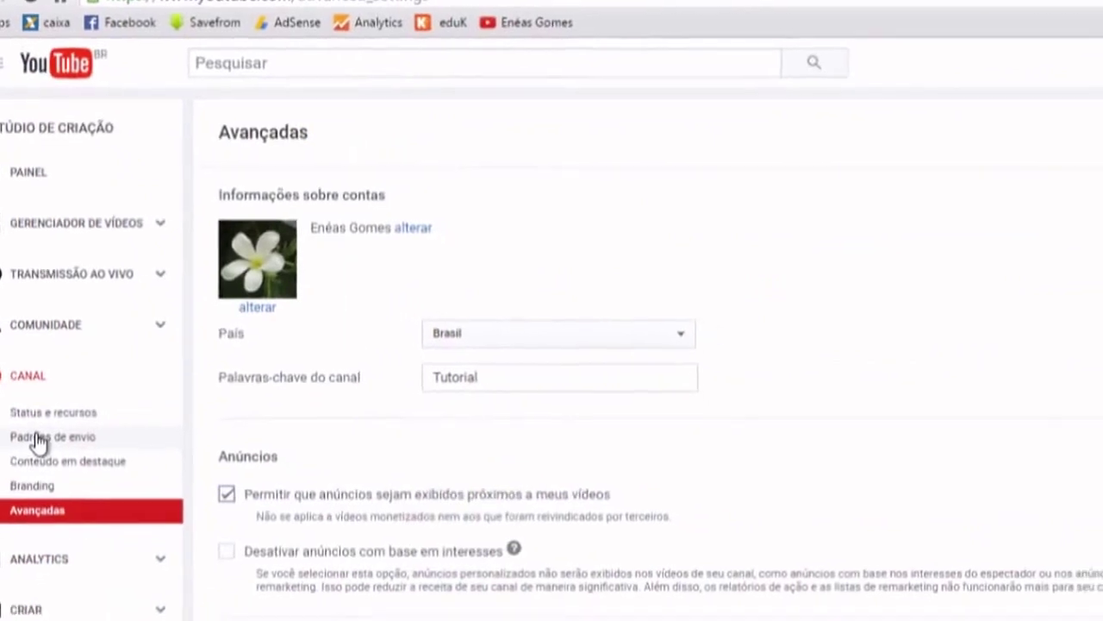
left_click(26, 415)
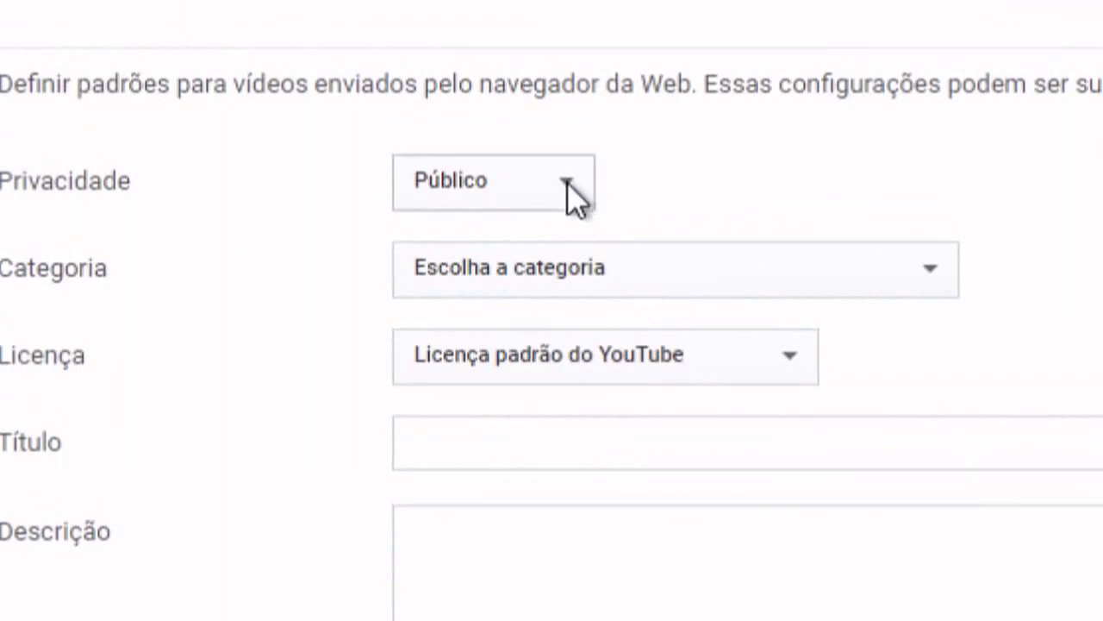
Try Privado as the default privacy for uploads and set it back to Público.
left_click(568, 183)
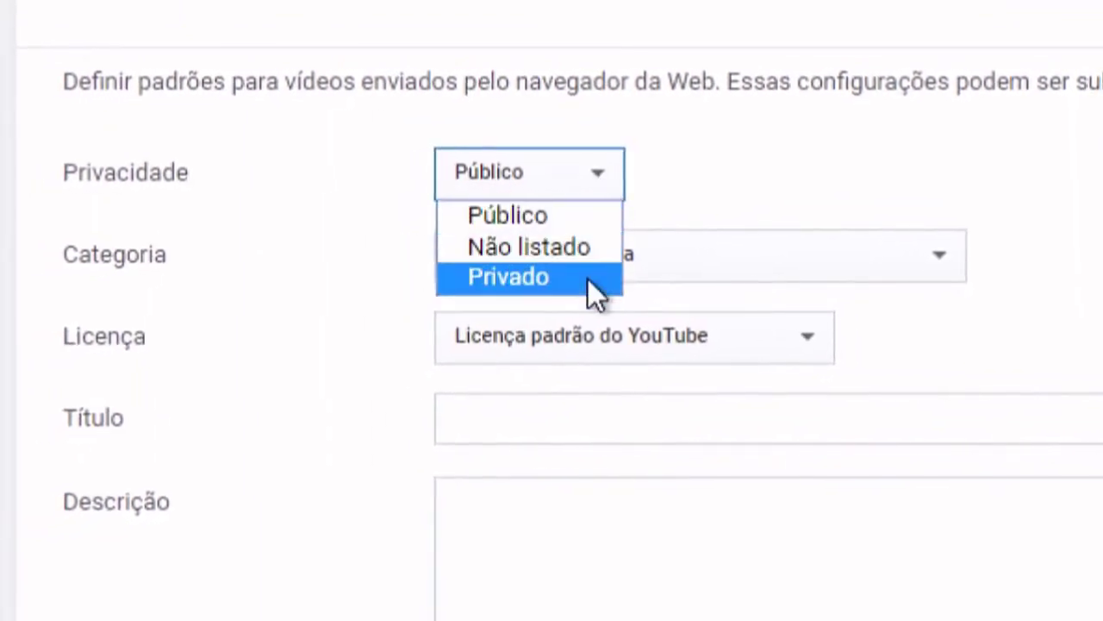
key("Escape")
key("Down")
key("Down")
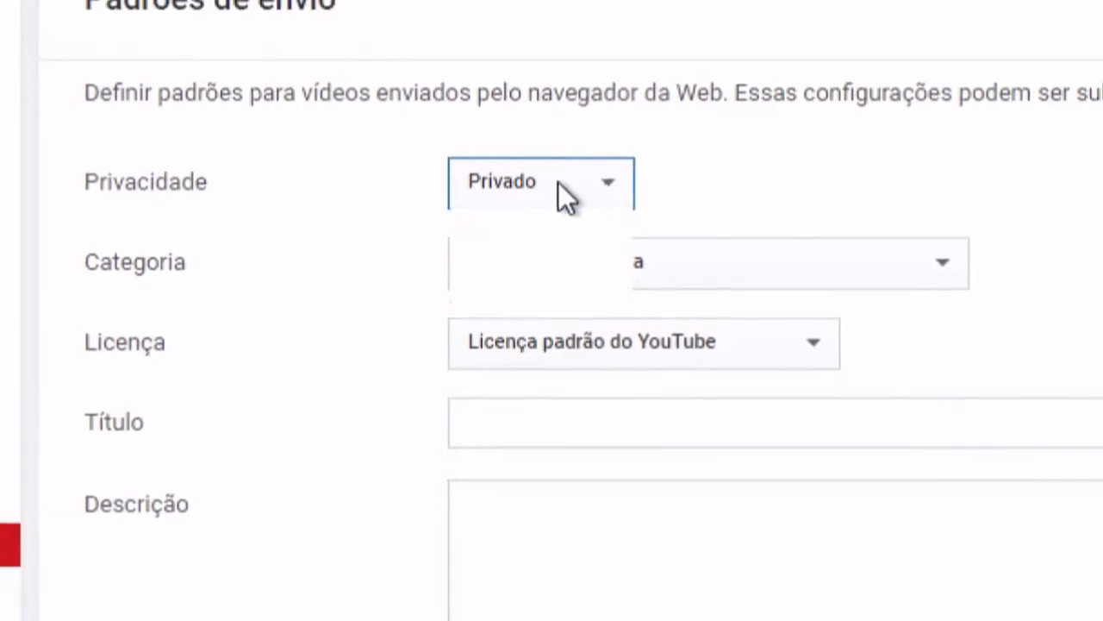
left_click(556, 180)
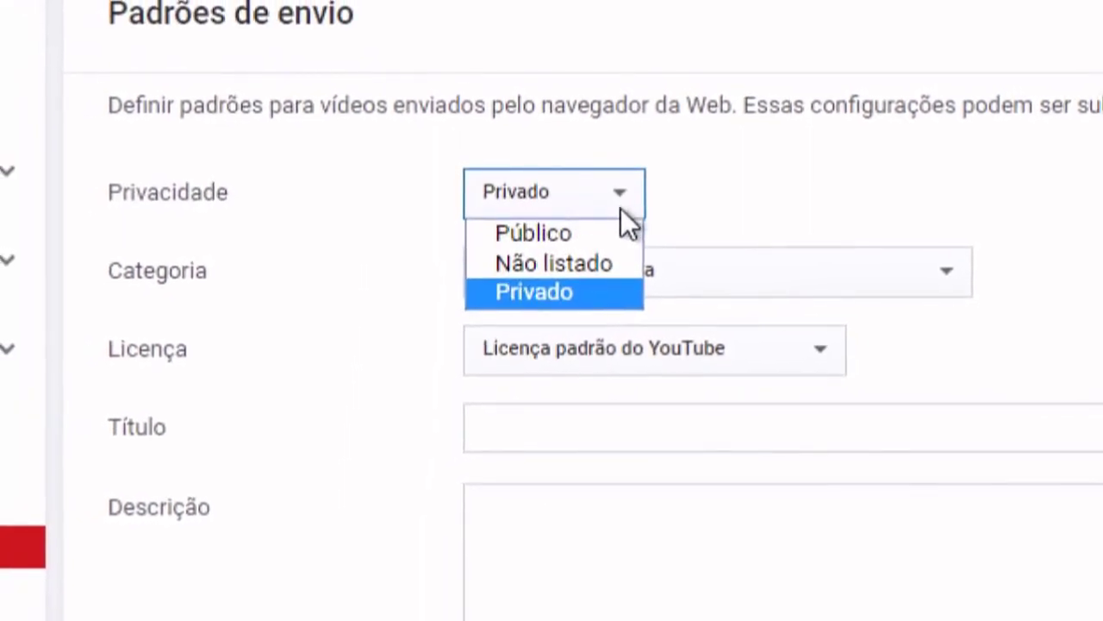
key("Escape")
key("Up")
key("Up")
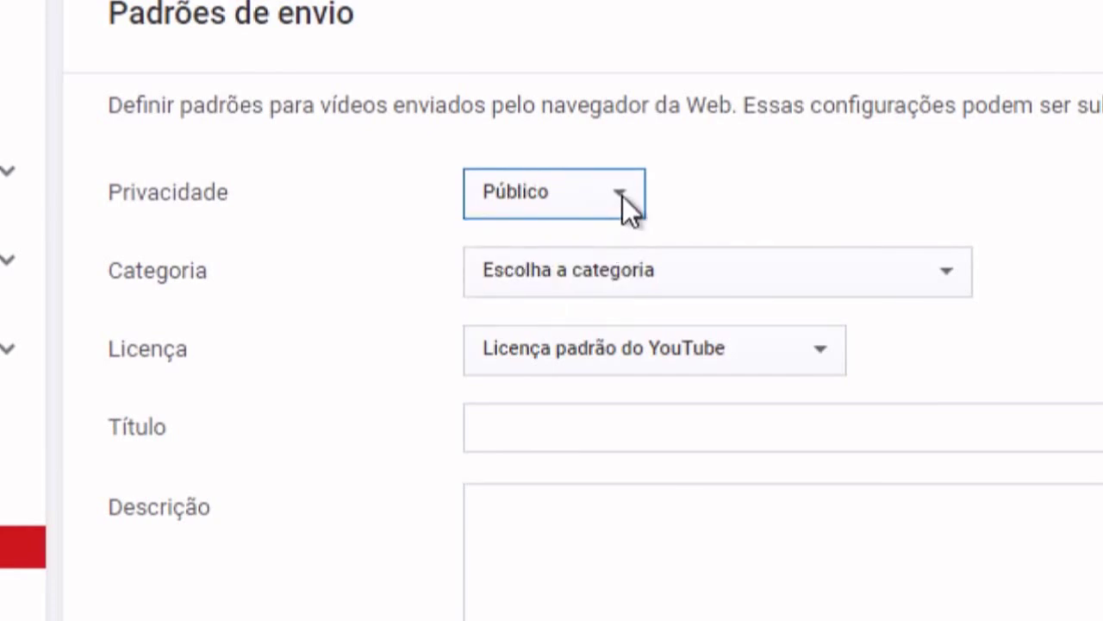
left_click(622, 196)
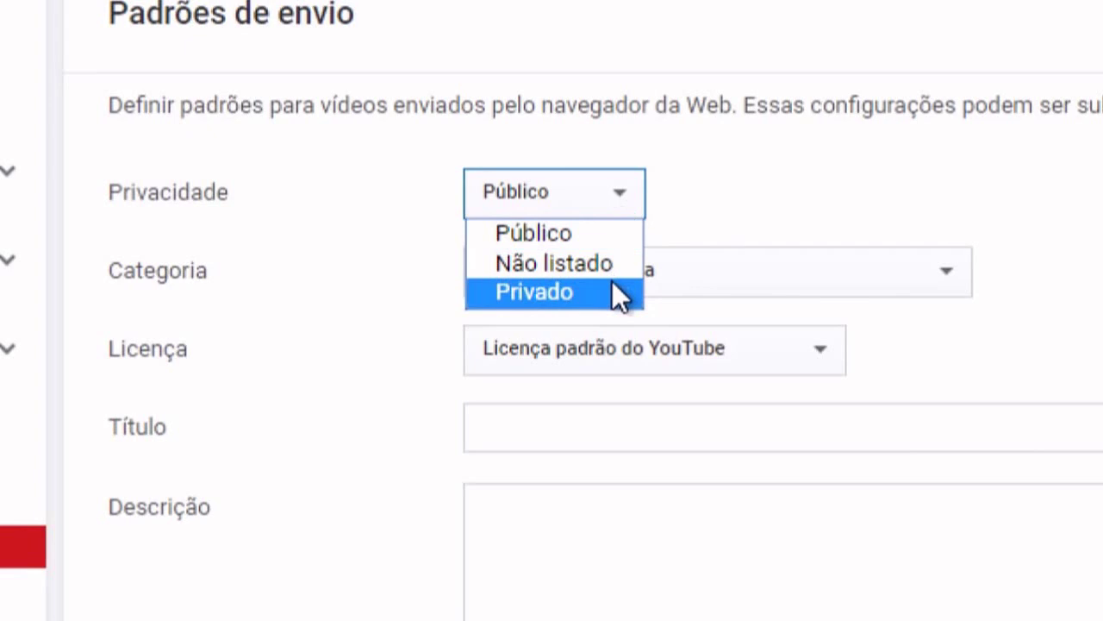
left_click(604, 206)
key("Down")
key("Down")
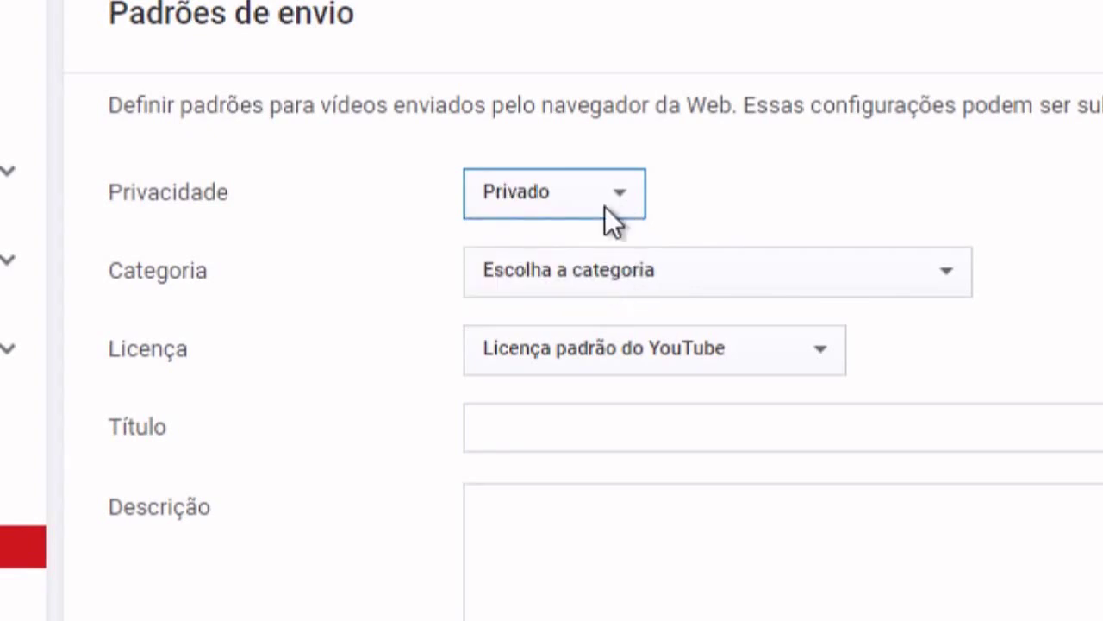
left_click(615, 199)
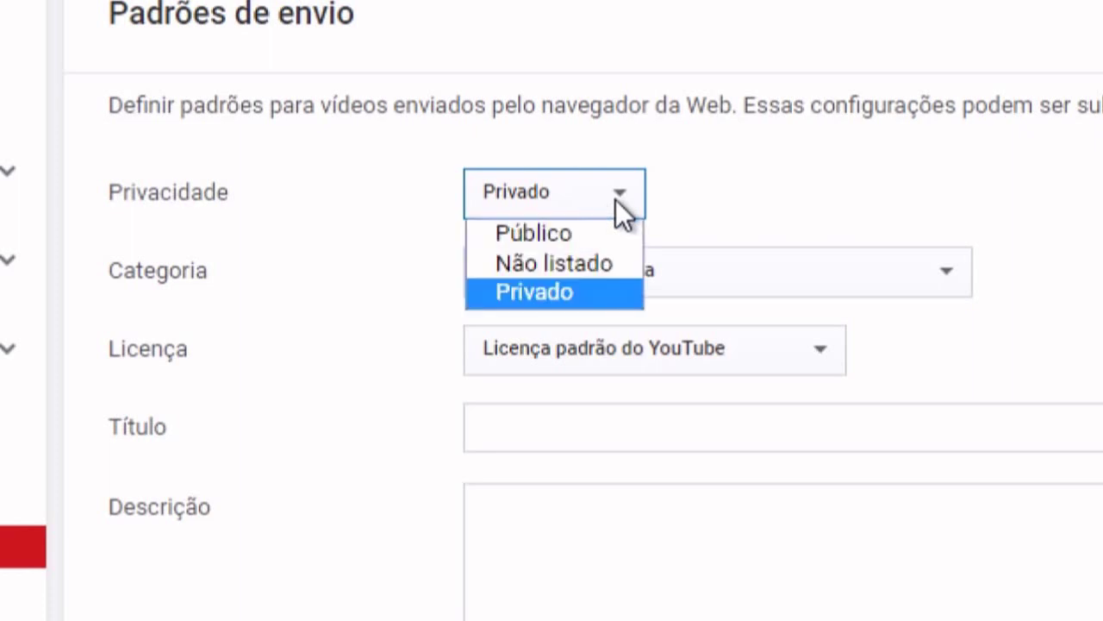
left_click(617, 238)
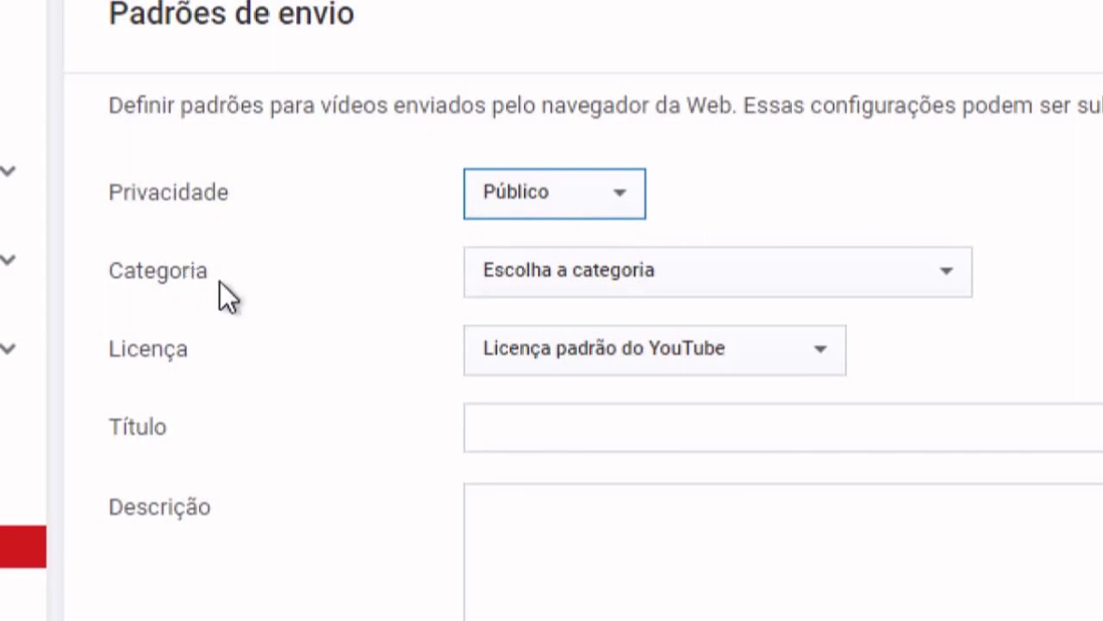
Set the default category to Pessoas e blogs and choose Licença padrão do YouTube as the licence.
left_click(946, 272)
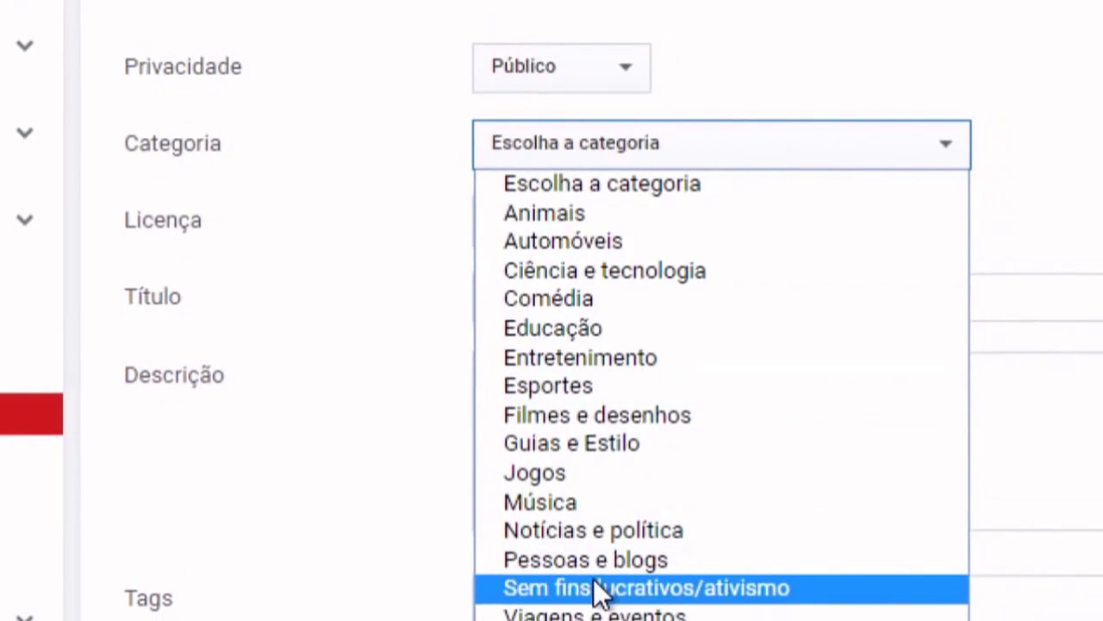
left_click(589, 554)
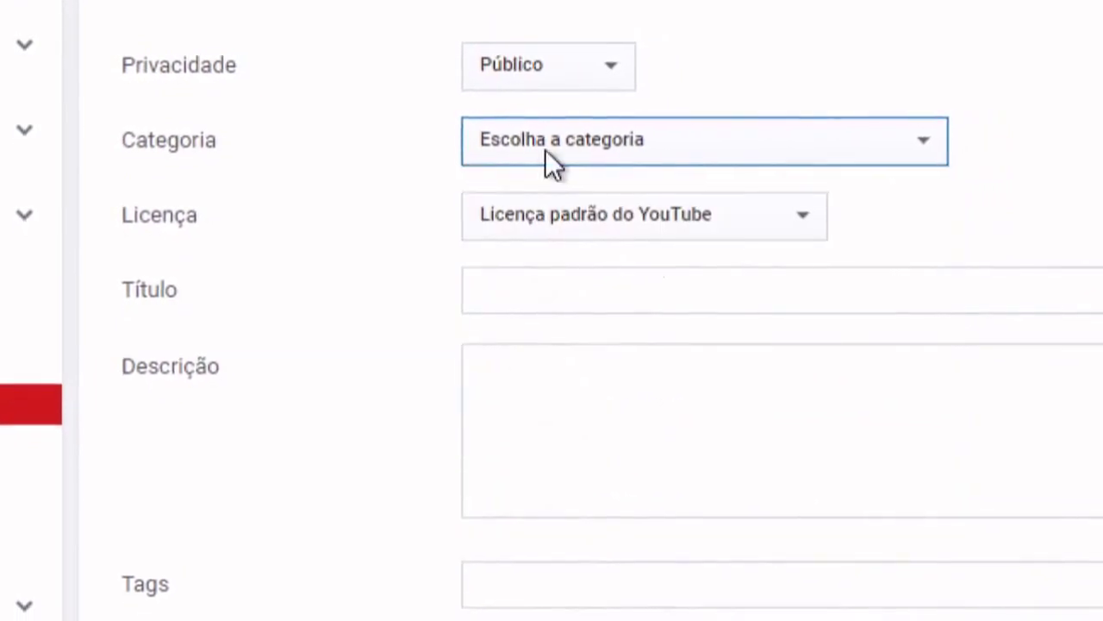
left_click(921, 138)
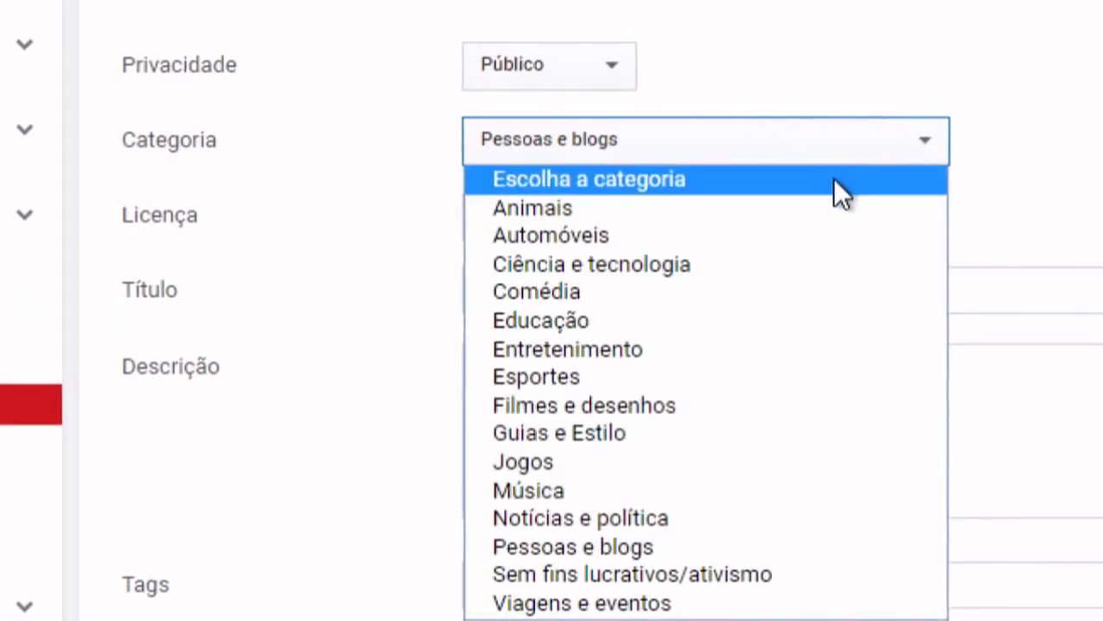
left_click(674, 143)
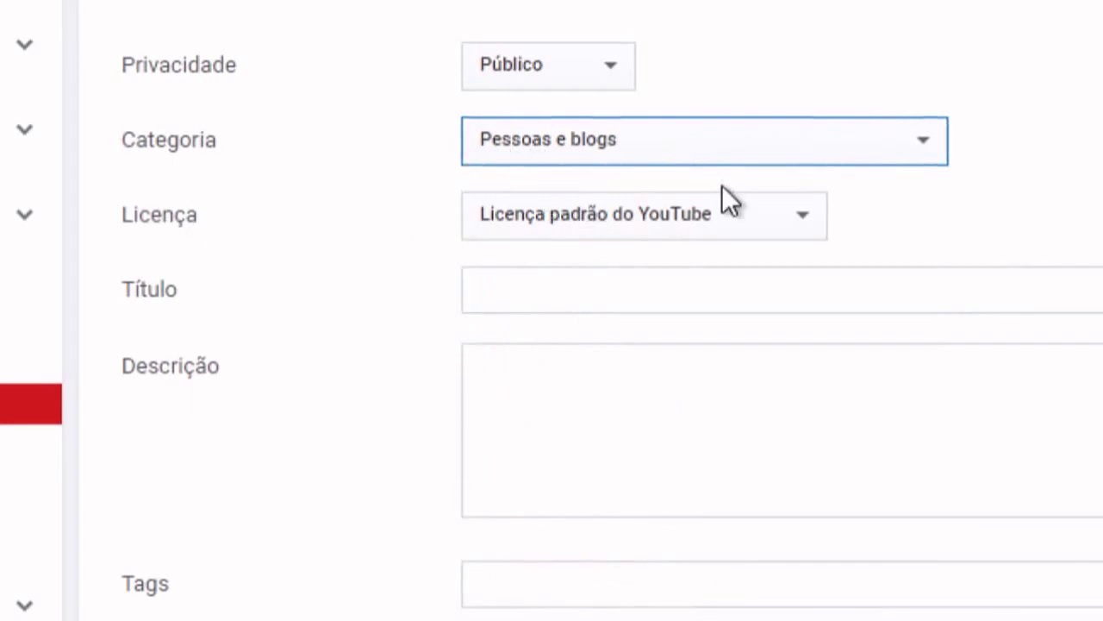
left_click(812, 216)
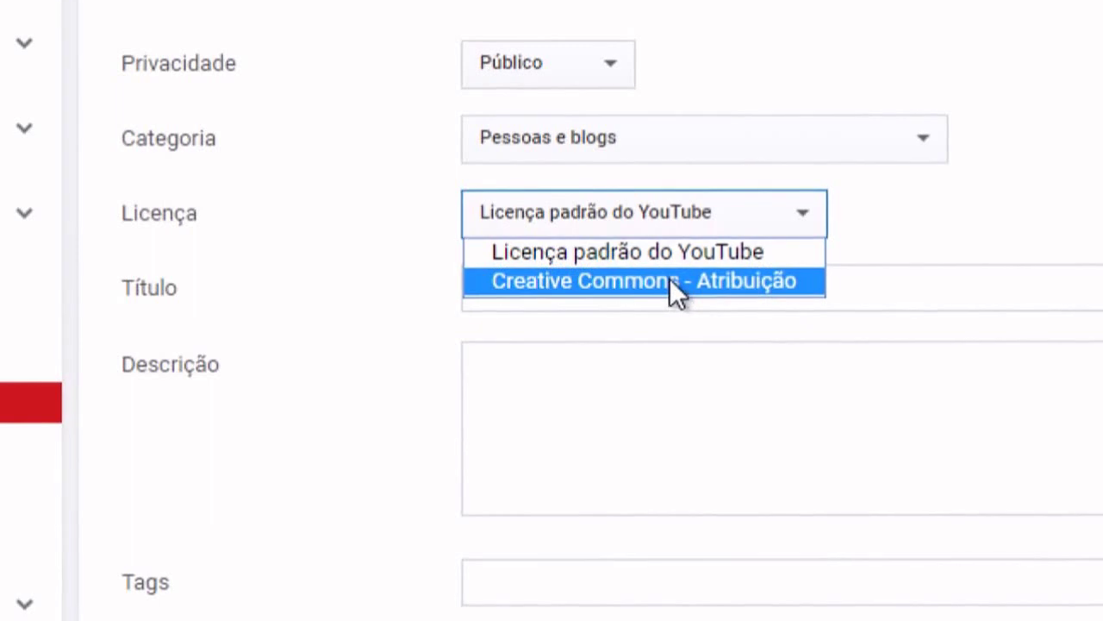
left_click(668, 258)
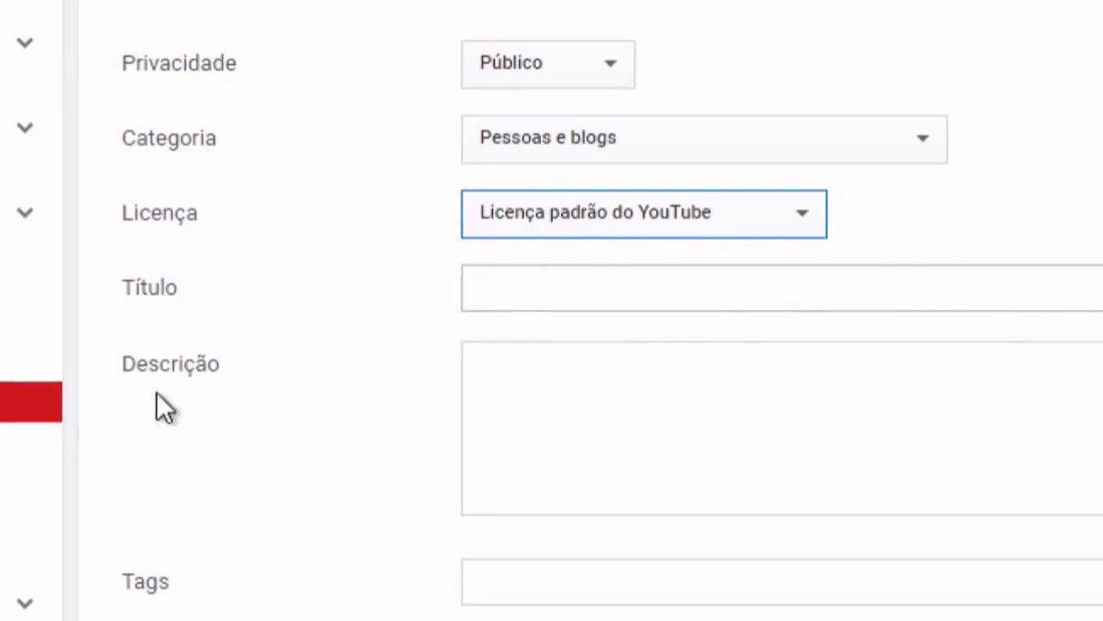
Enter the default description on two lines: "Formatação e configuração , faz com que" and "o computador aumente o desempenho.".
left_click(535, 392)
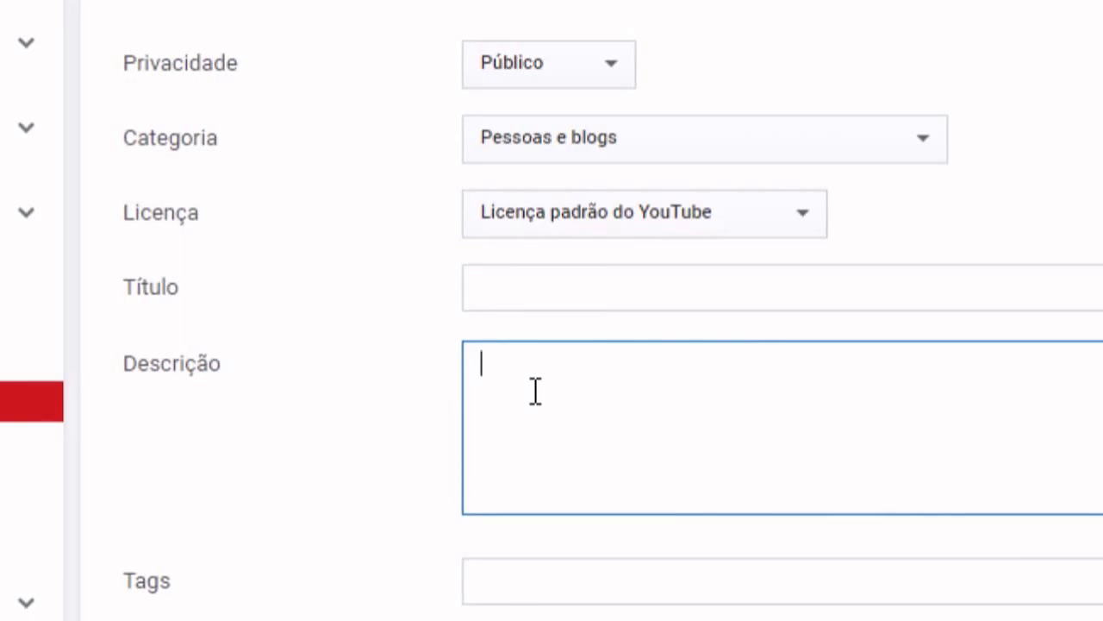
type("V")
key("BackSpace")
type("Fo")
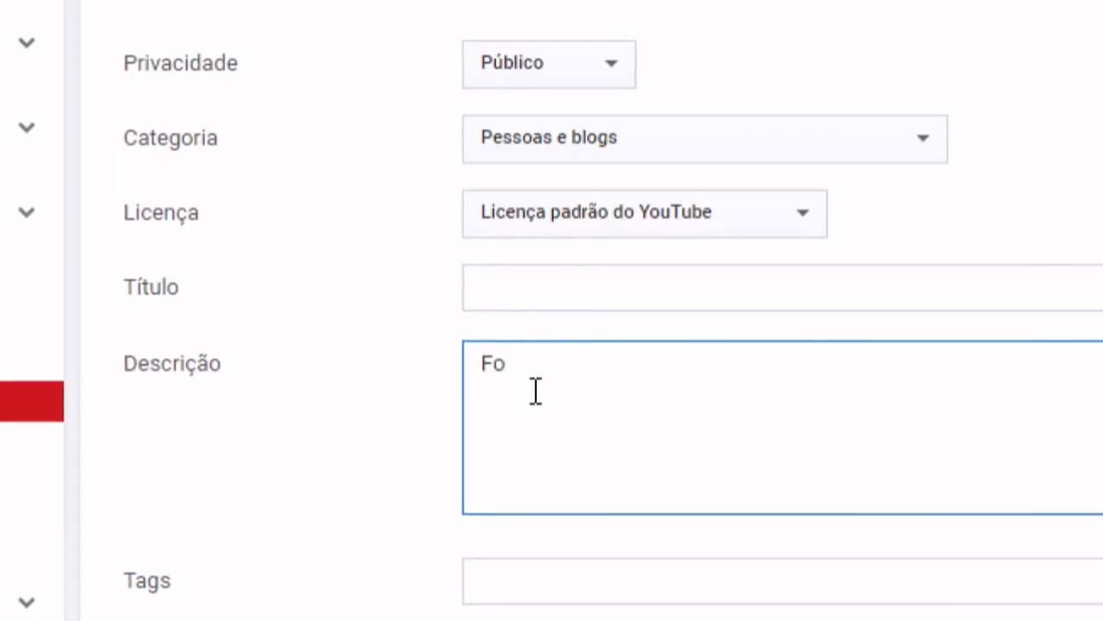
type("rmatação e  e")
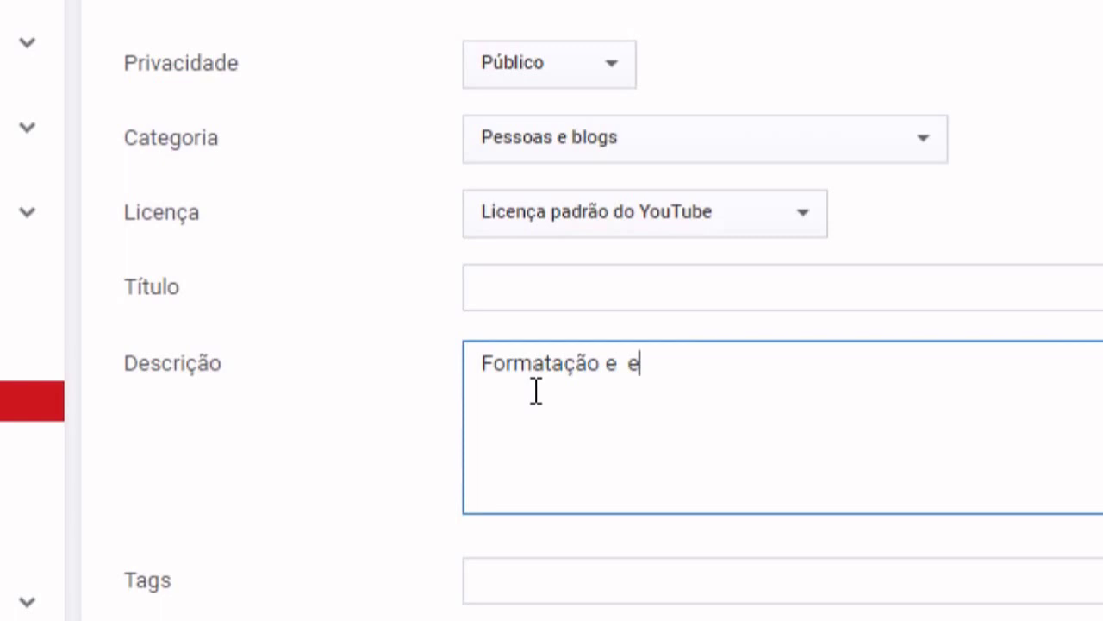
type("com")
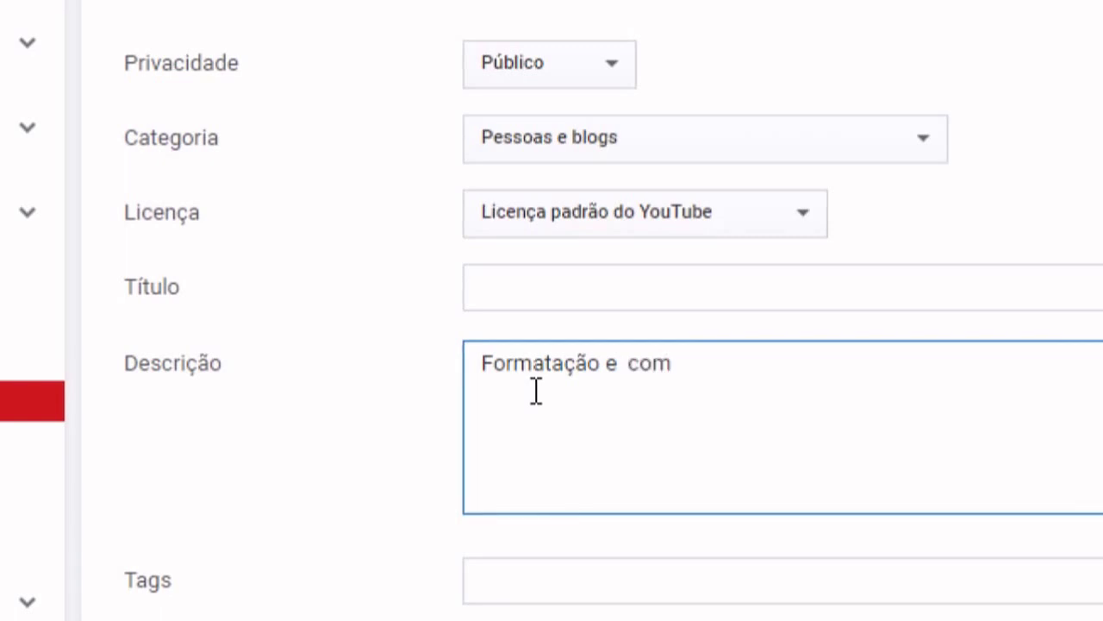
key("BackSpace")
type("nfigu")
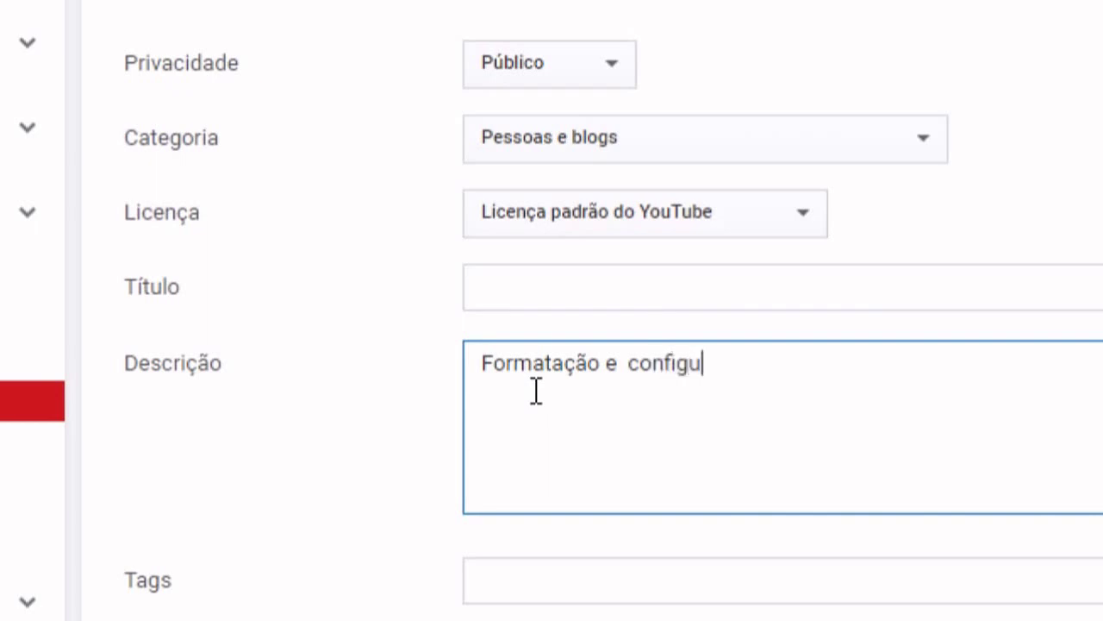
type("ração")
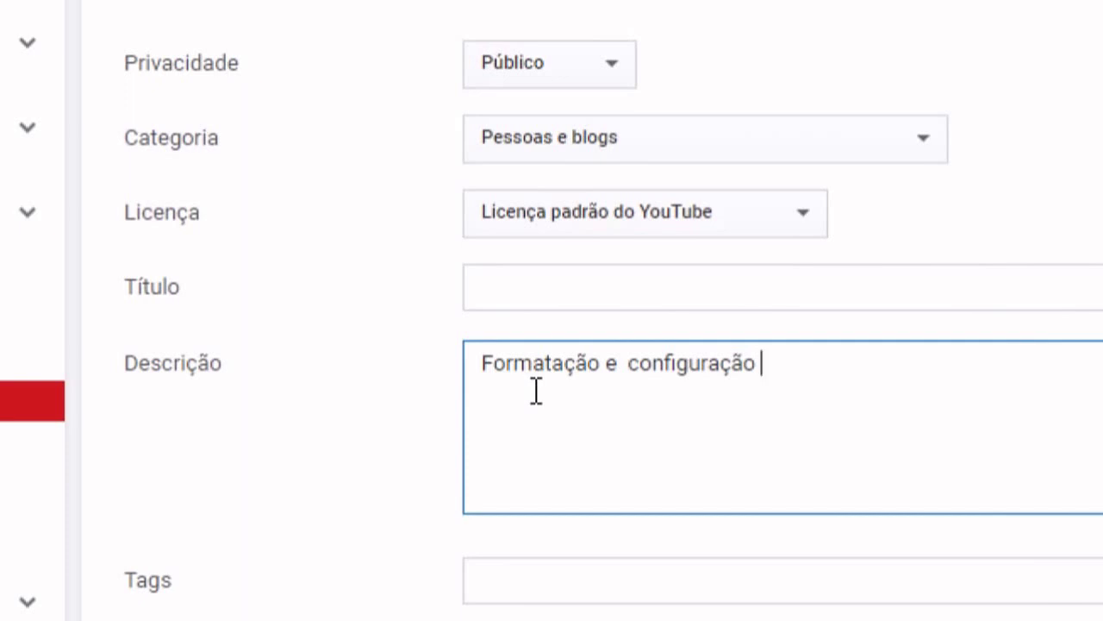
type(", faz com que")
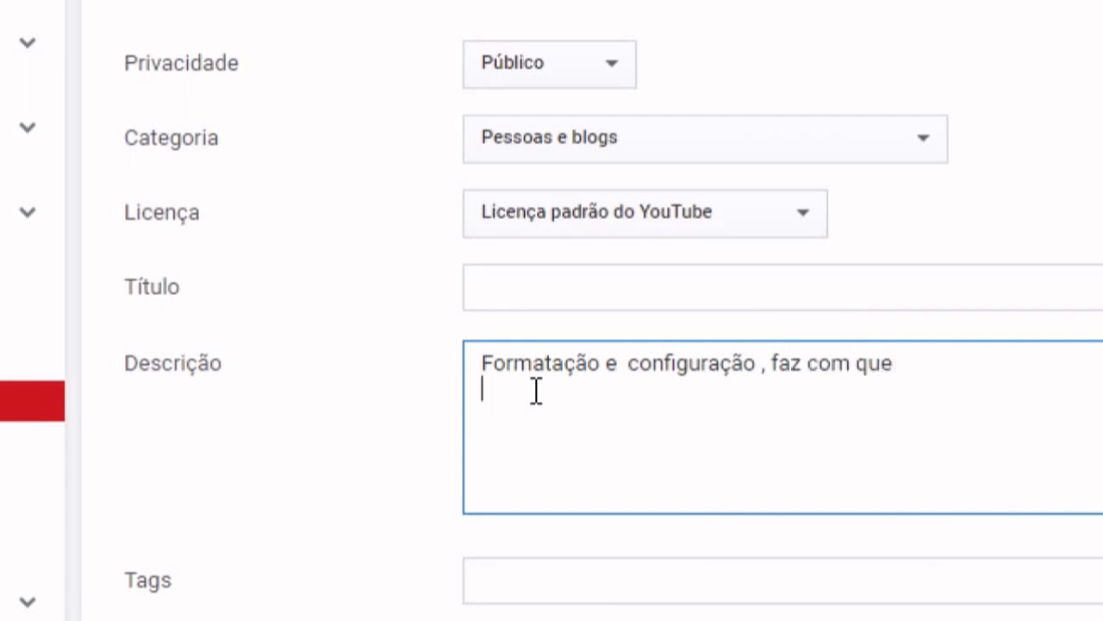
key("Return")
type("o conputador a")
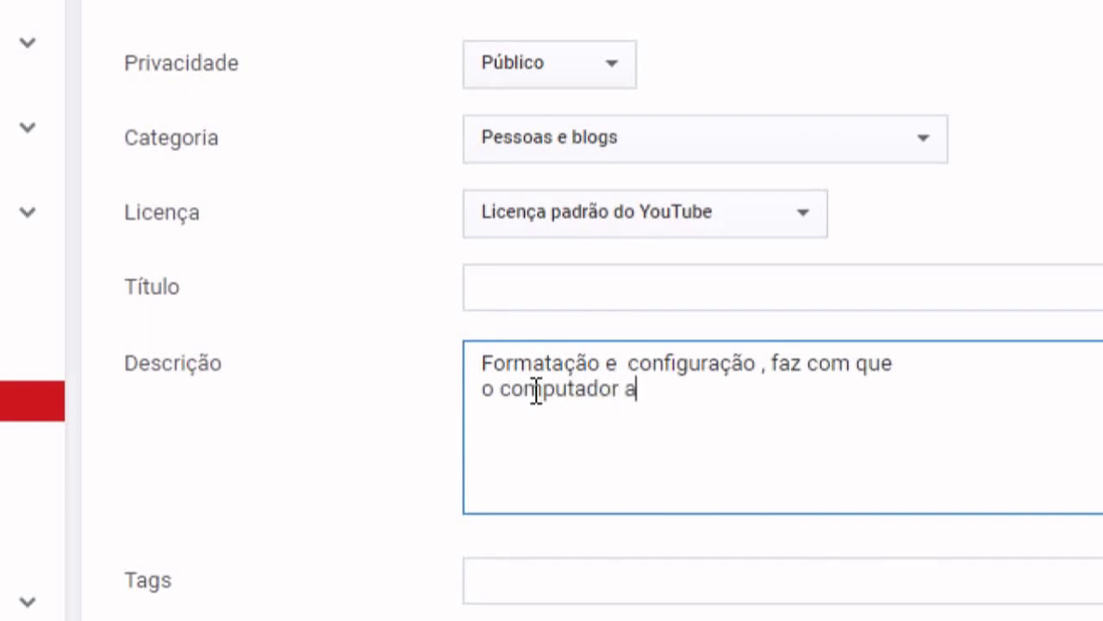
type("umente o se")
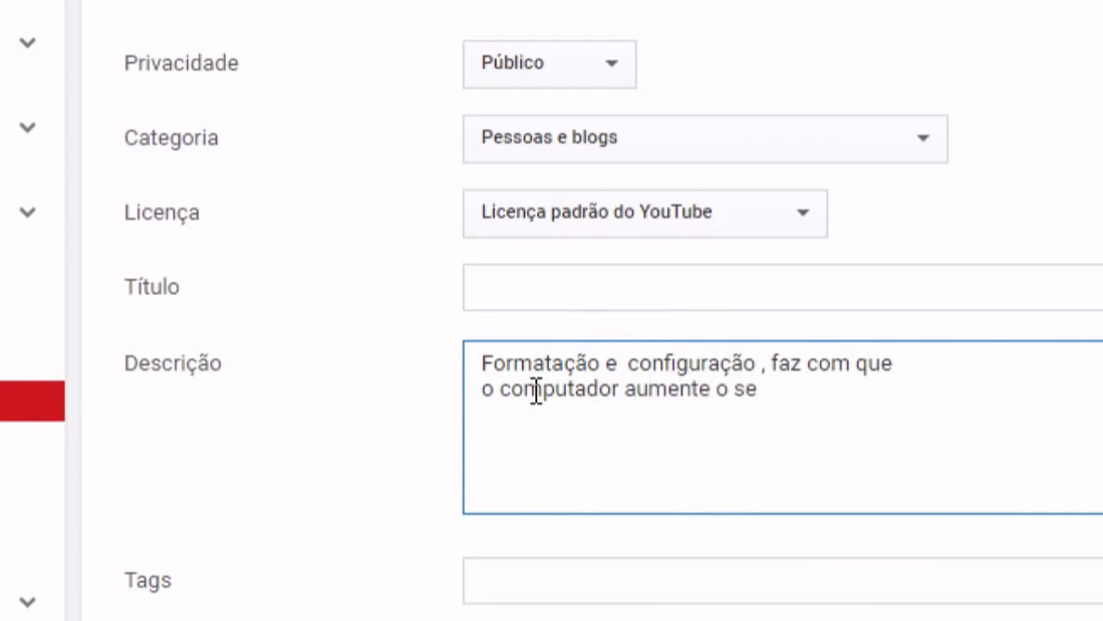
key("BackSpace")
key("BackSpace")
key("BackSpace")
type("sempesempen")
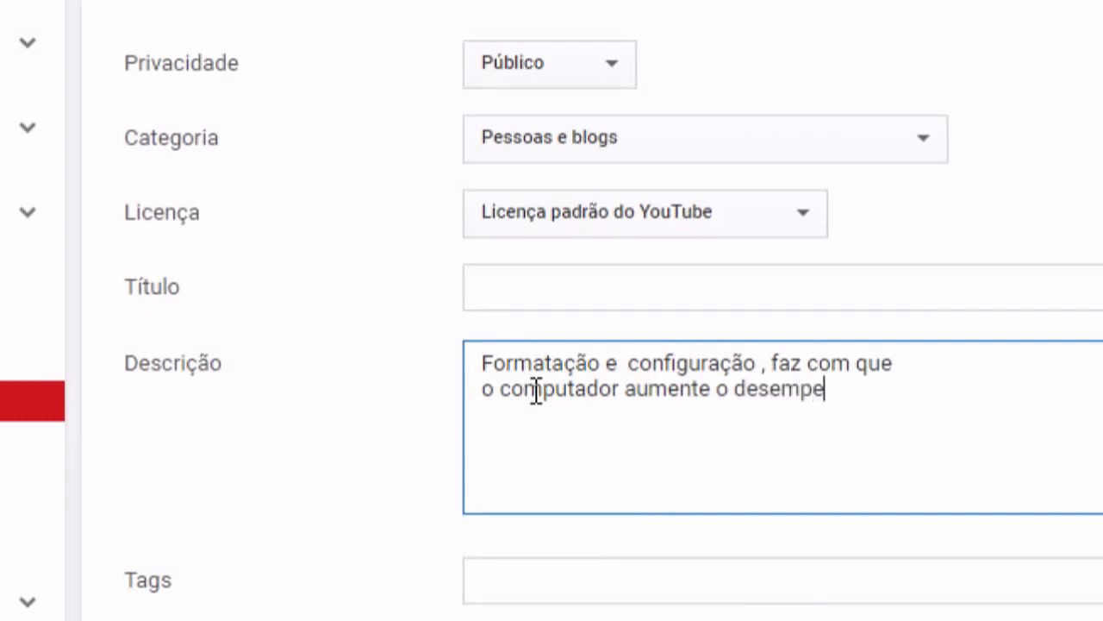
type("ho.")
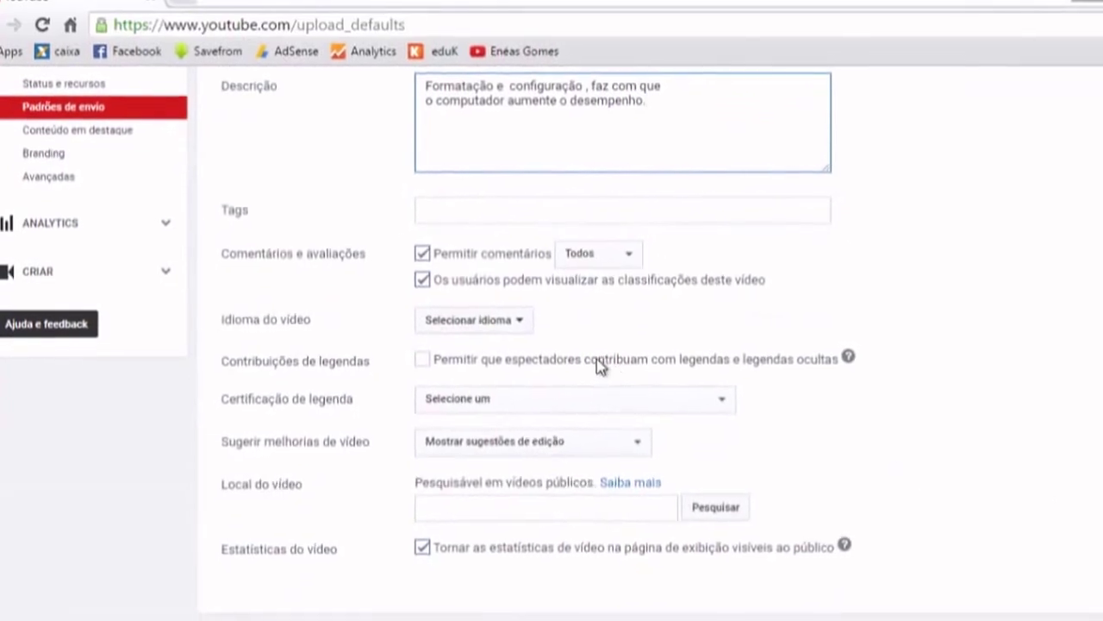
Enter "formatação" as the default tag for uploads and dismiss the suggestions.
left_click(390, 258)
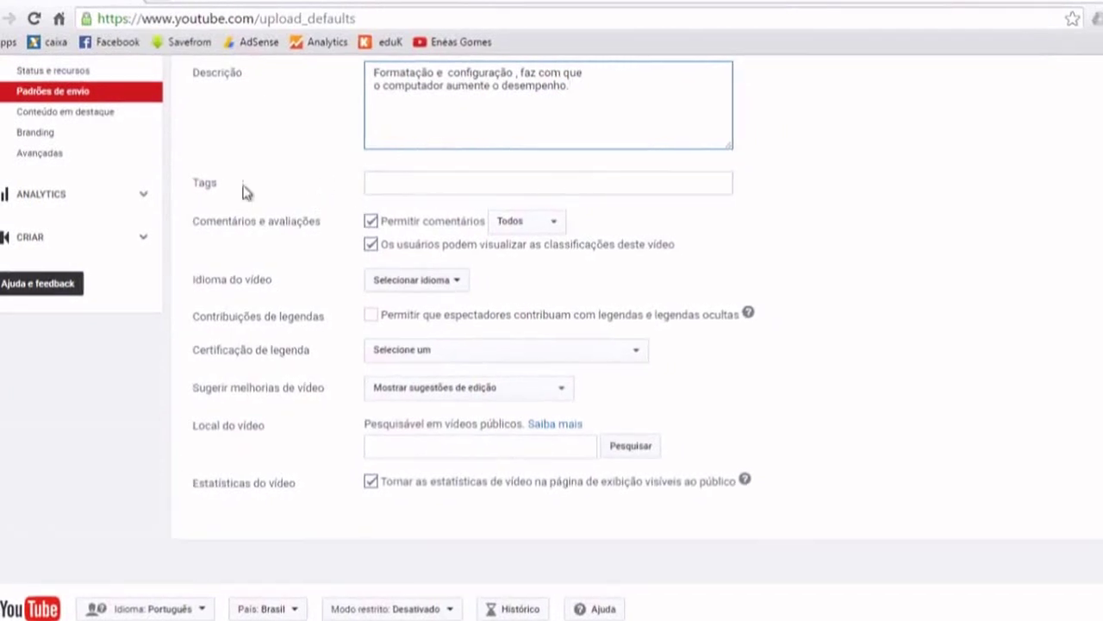
left_click(401, 173)
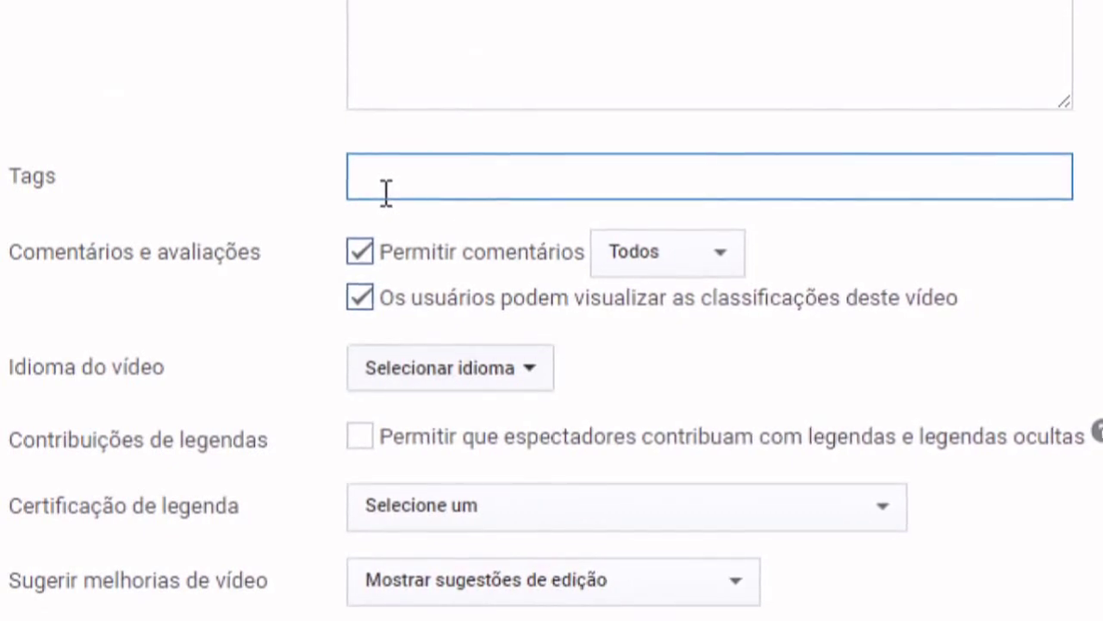
type("fo")
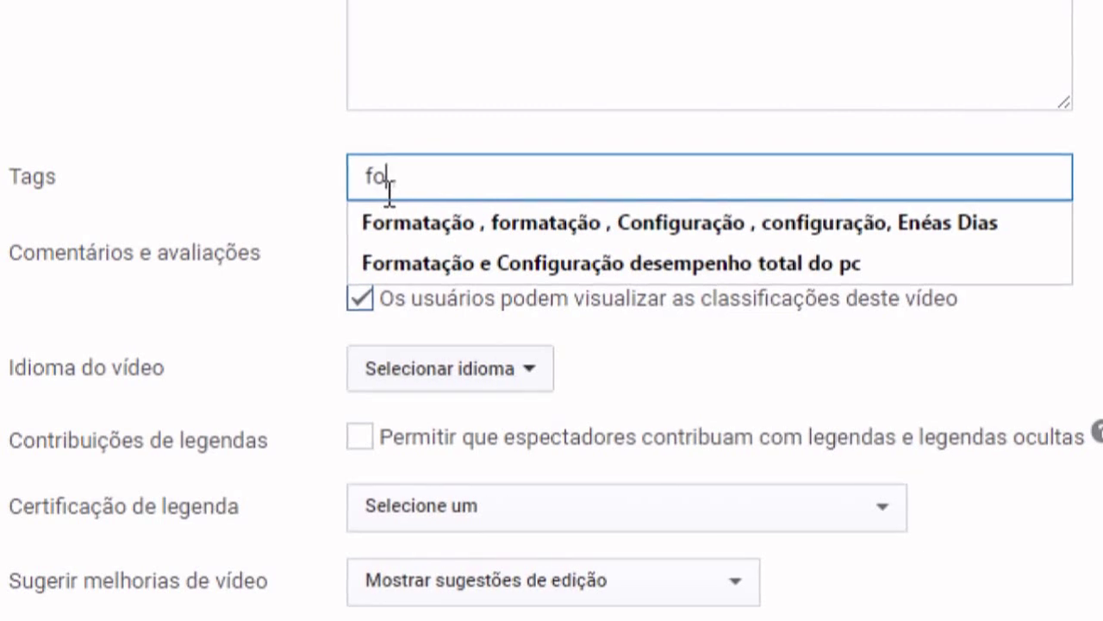
type("rmatação")
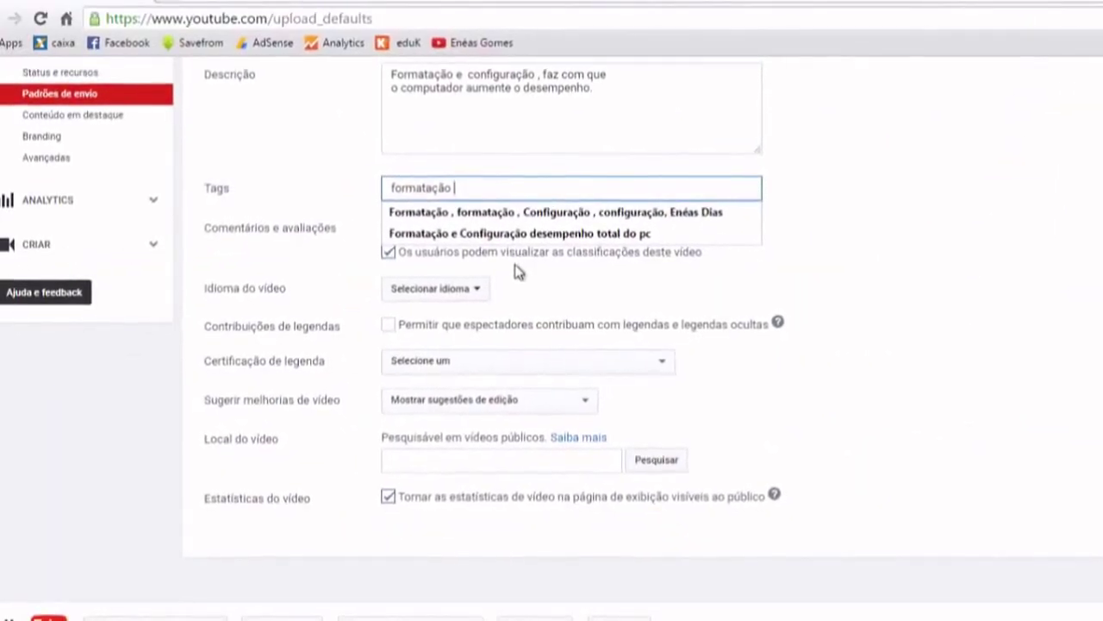
left_click(455, 261)
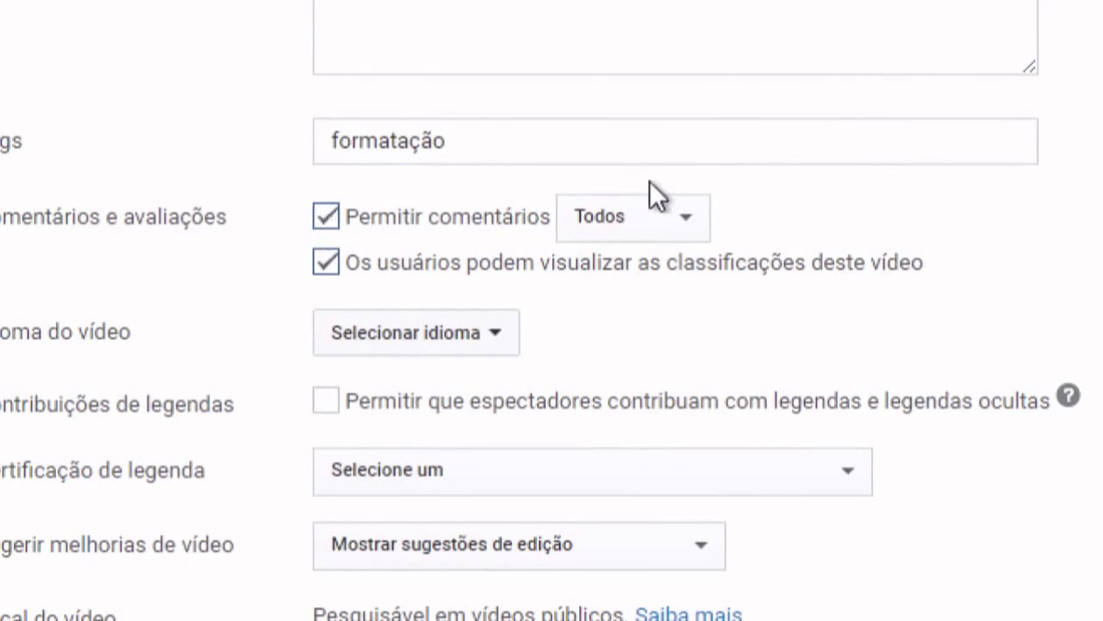
Keep comments allowed for Todos and set the default video language to Português.
left_click(688, 219)
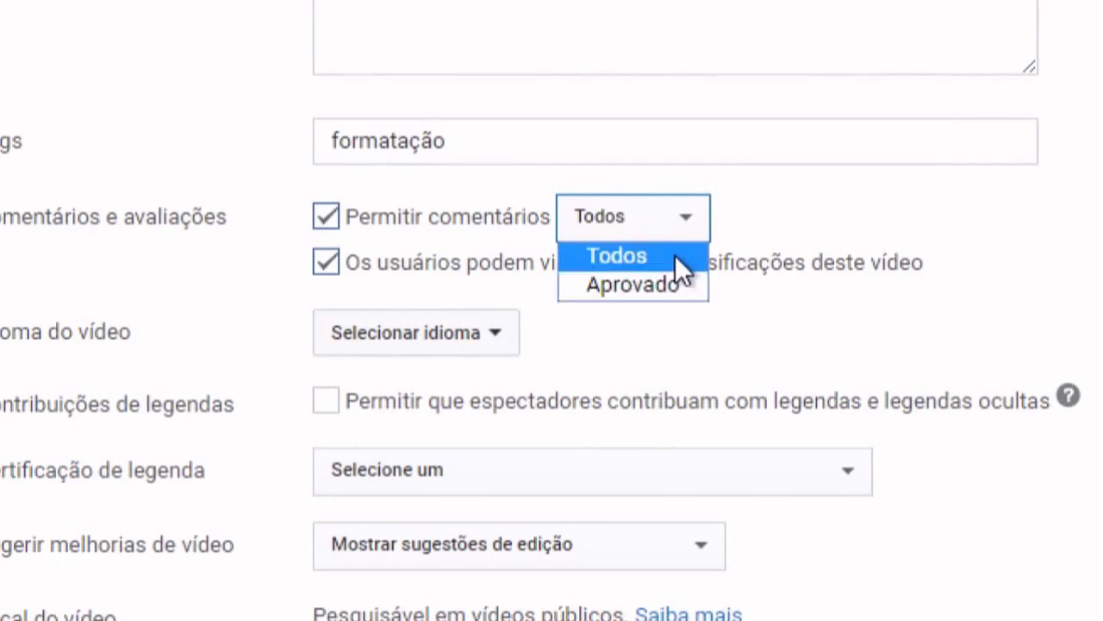
left_click(656, 252)
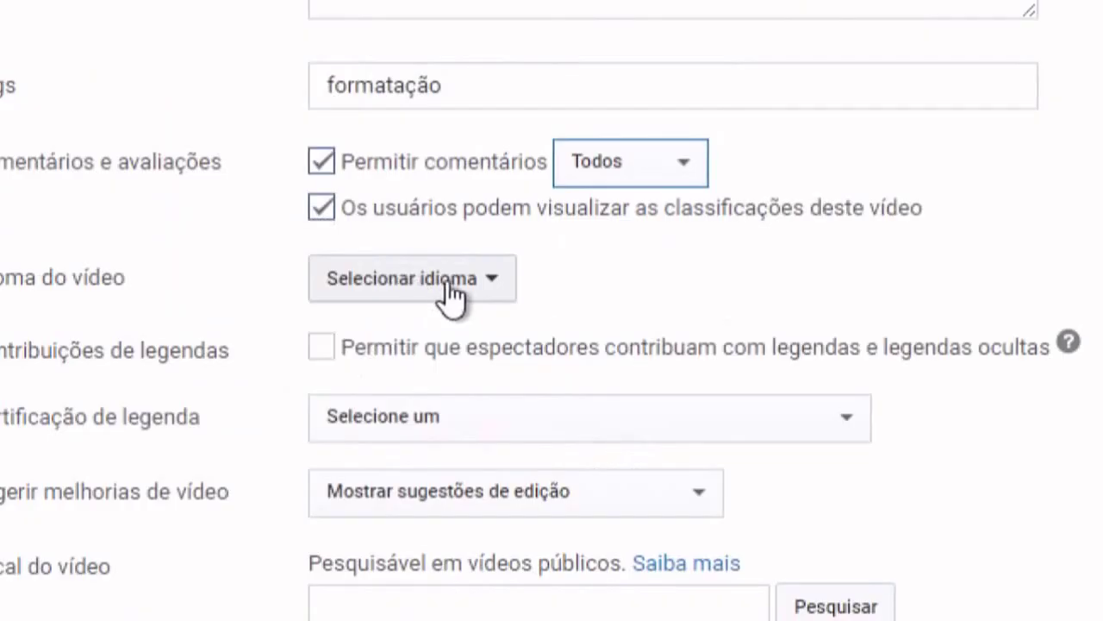
left_click(495, 290)
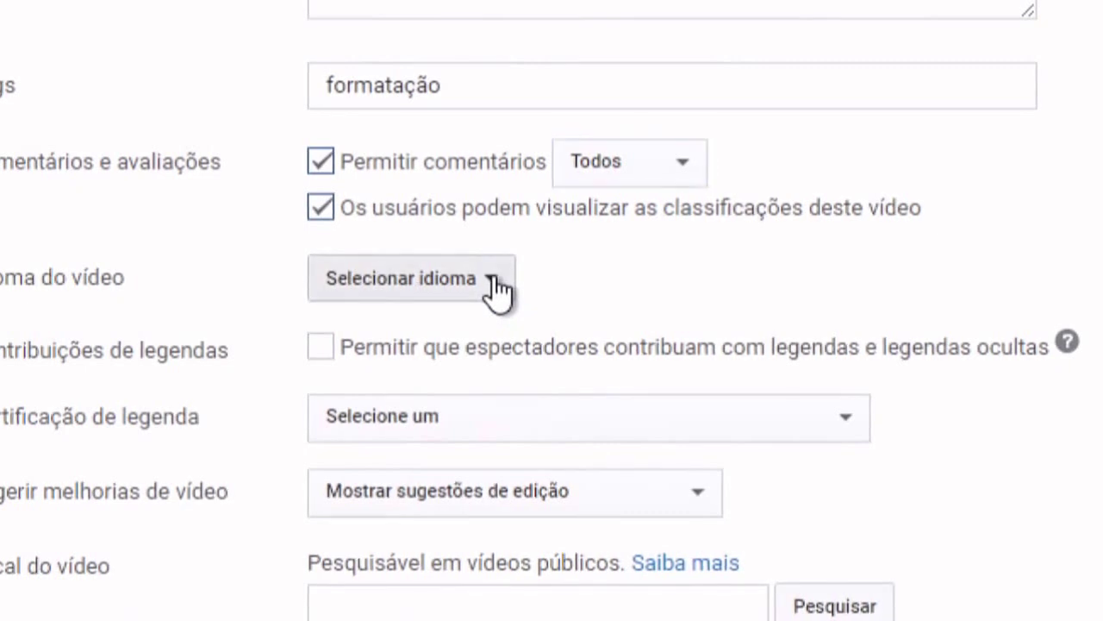
left_click(497, 290)
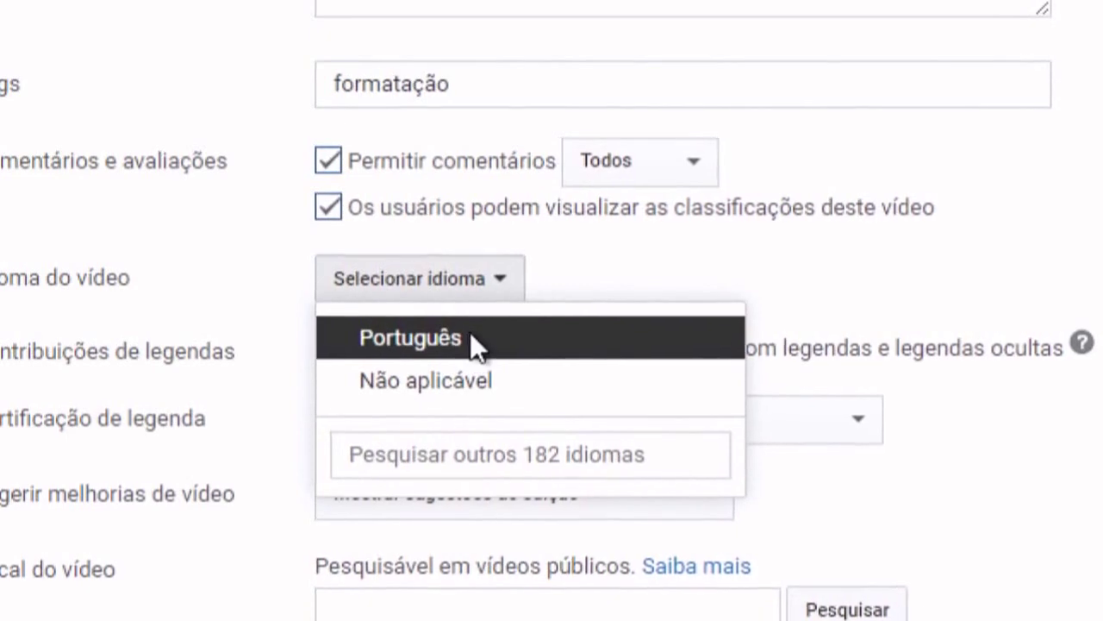
left_click(472, 336)
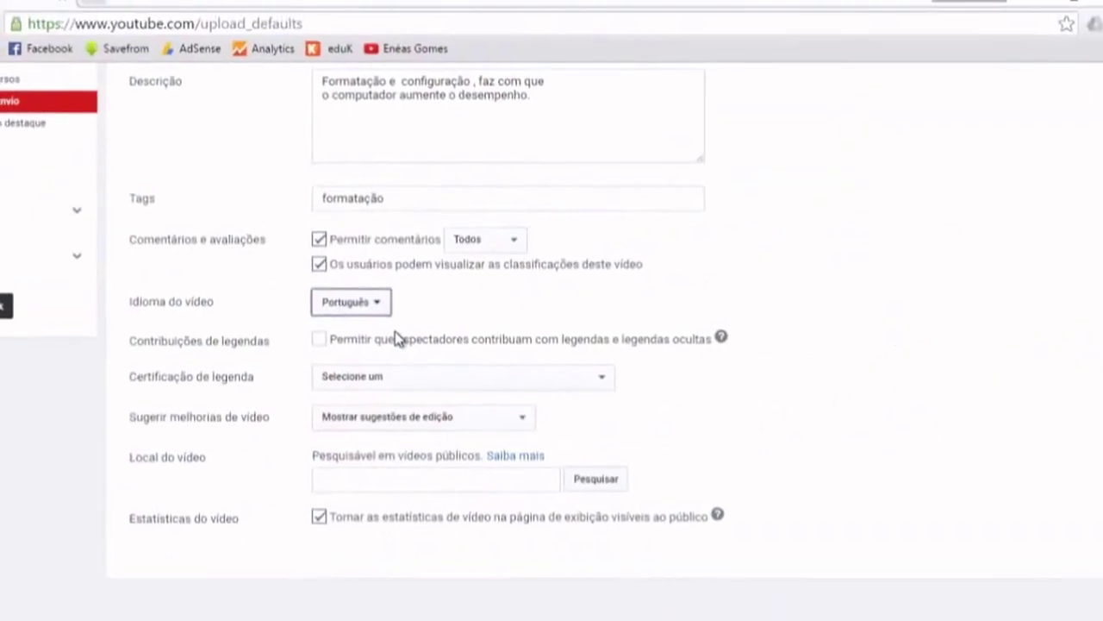
Allow viewers to contribute subtitles and closed captions, and review the caption certification options, leaving Selecione um.
left_click(258, 344)
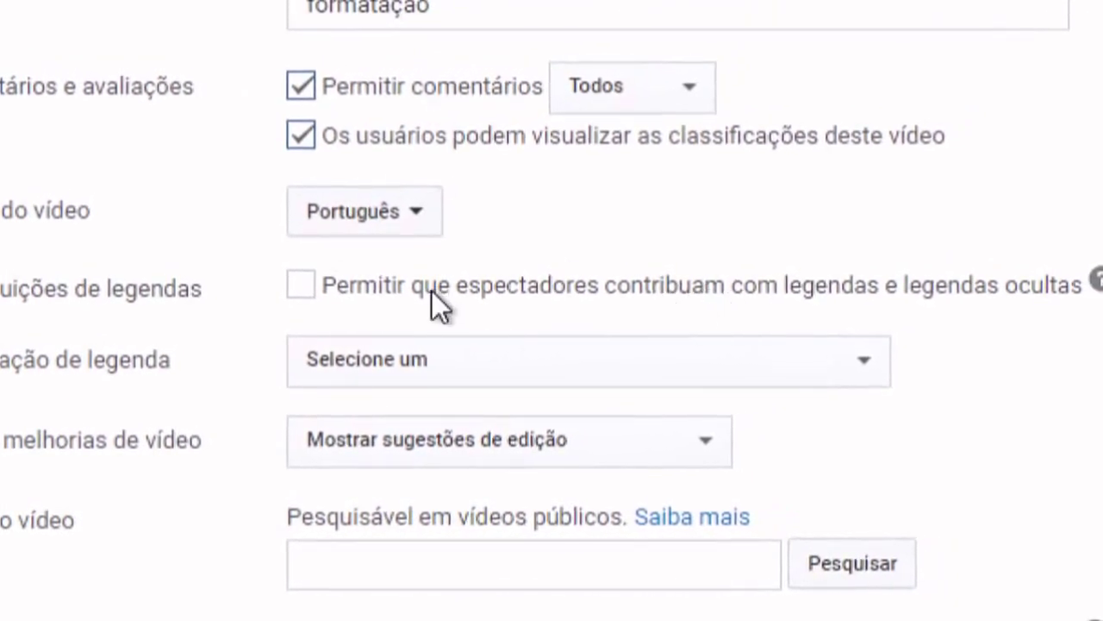
left_click(303, 289)
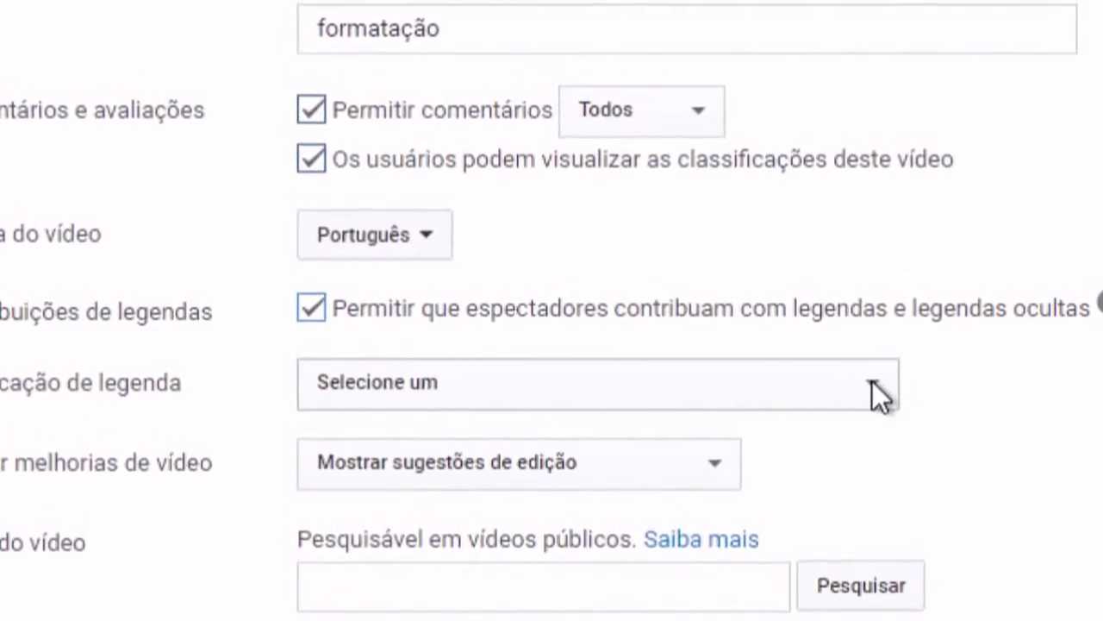
left_click(873, 379)
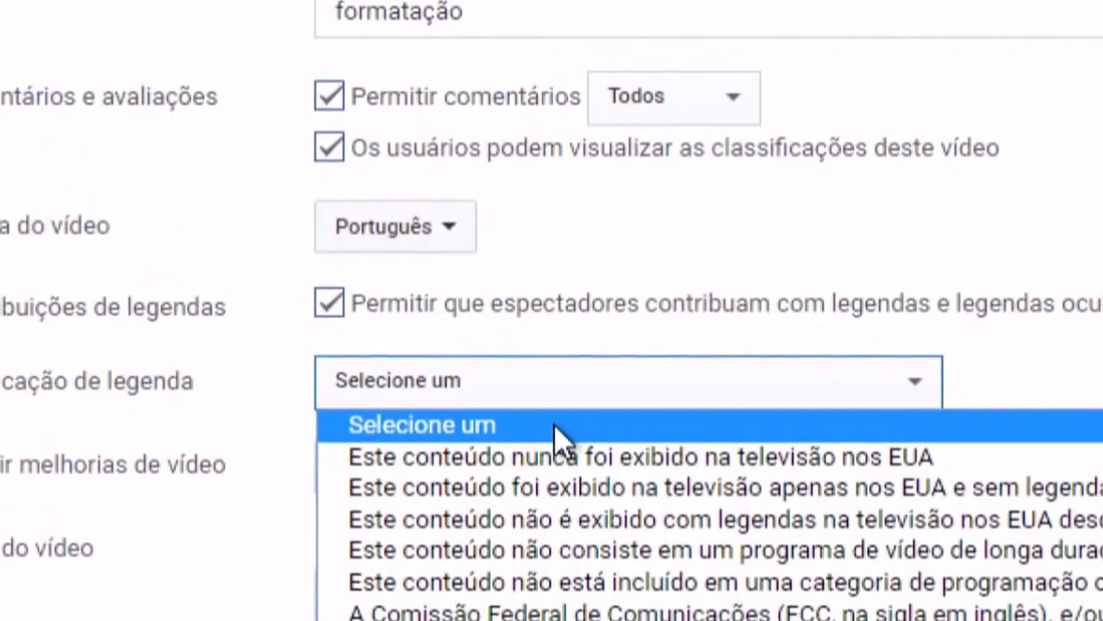
left_click(692, 319)
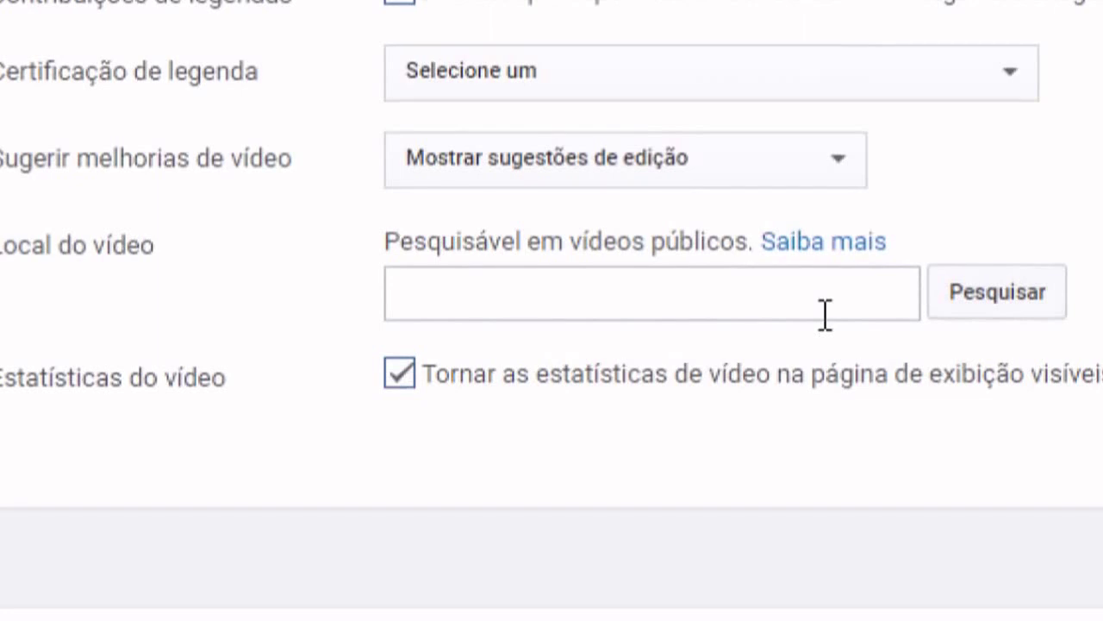
View the map for choosing the default video location and close it without picking a place.
left_click(1013, 297)
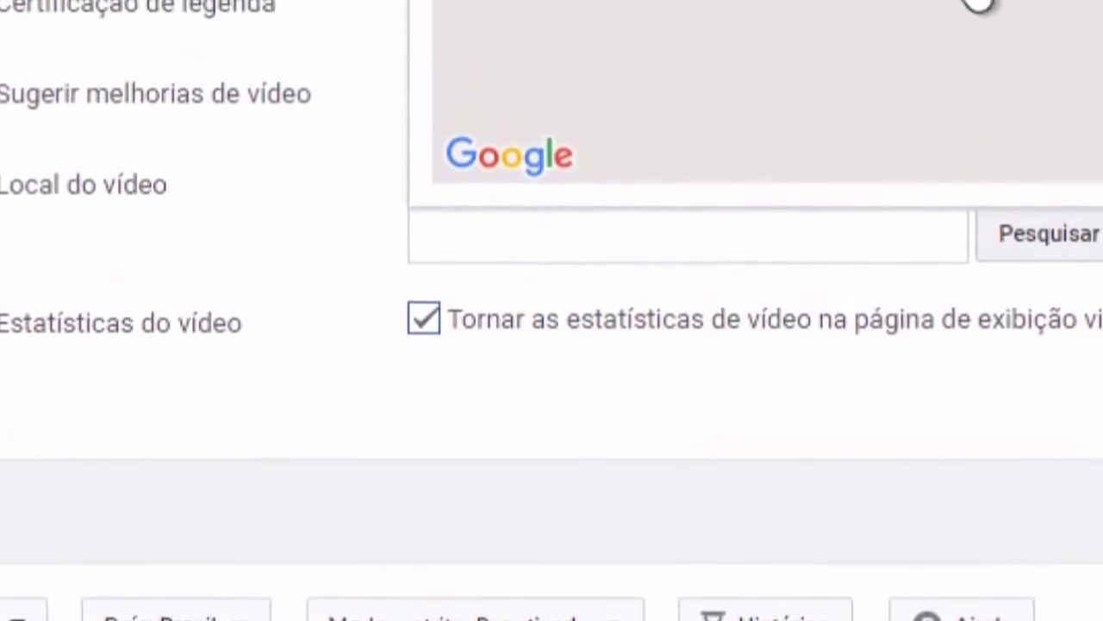
left_click(966, 26)
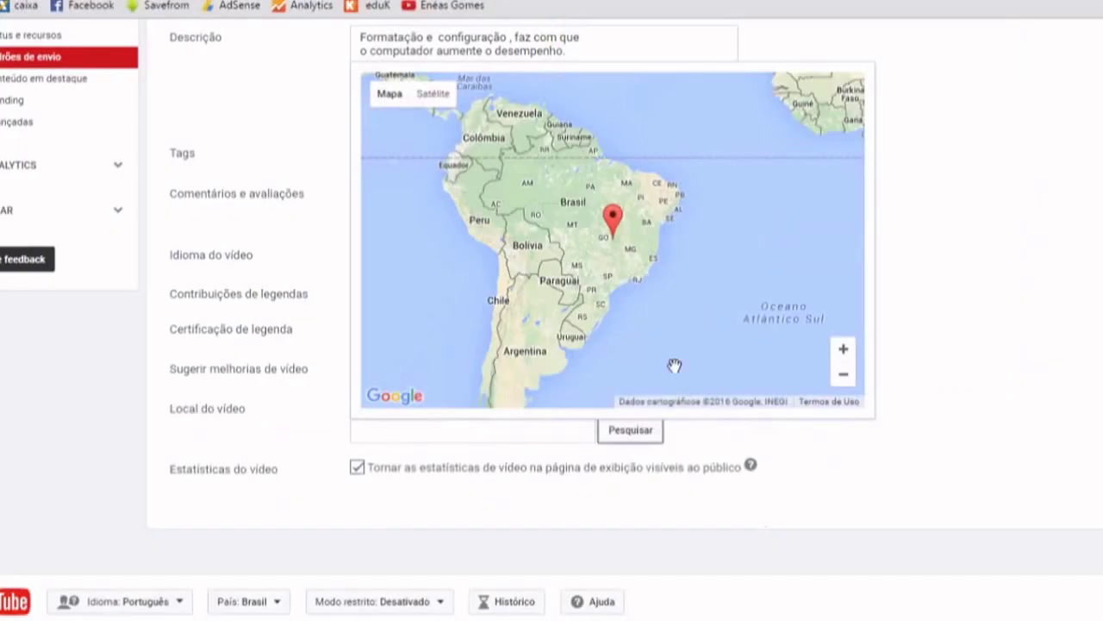
left_click(705, 435)
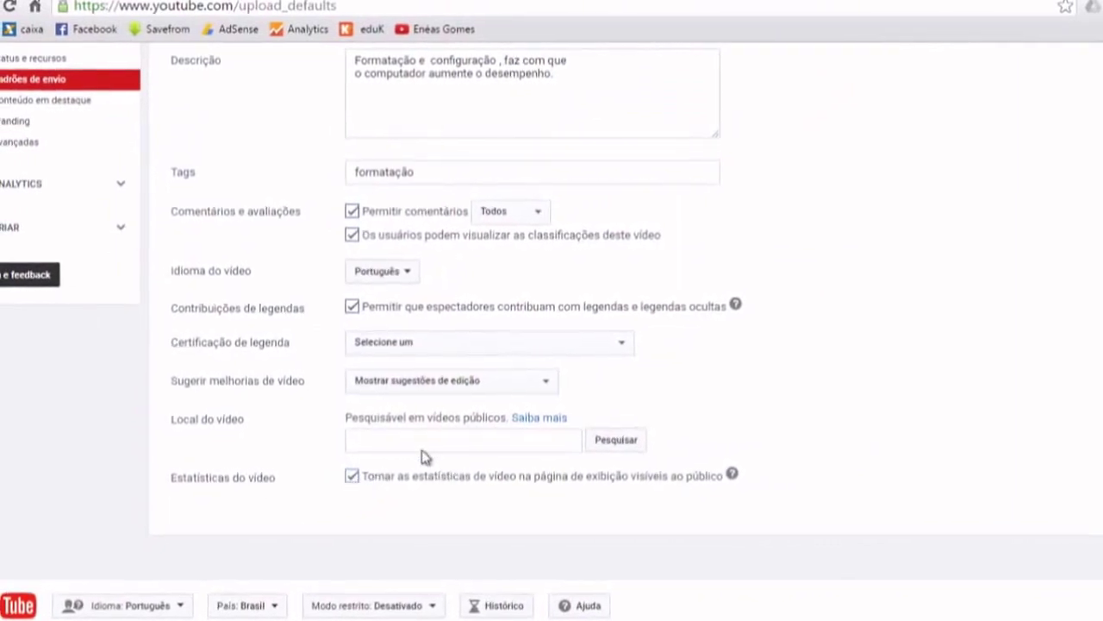
Save the upload defaults and open the channel's Status e recursos page.
scroll(1078, 379, "up", 5)
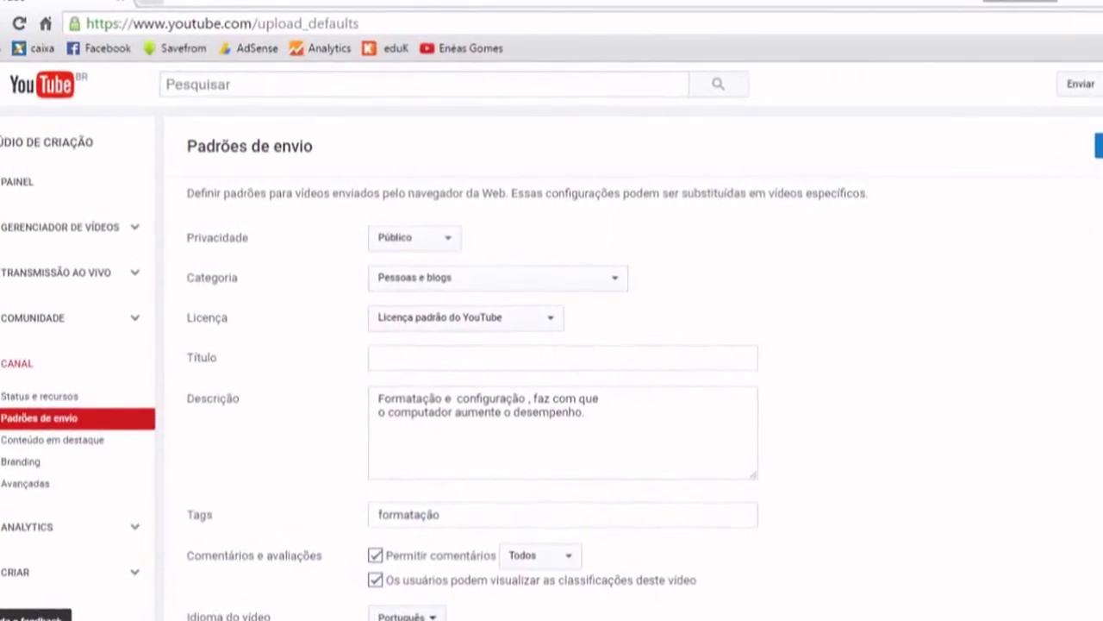
left_click(1069, 96)
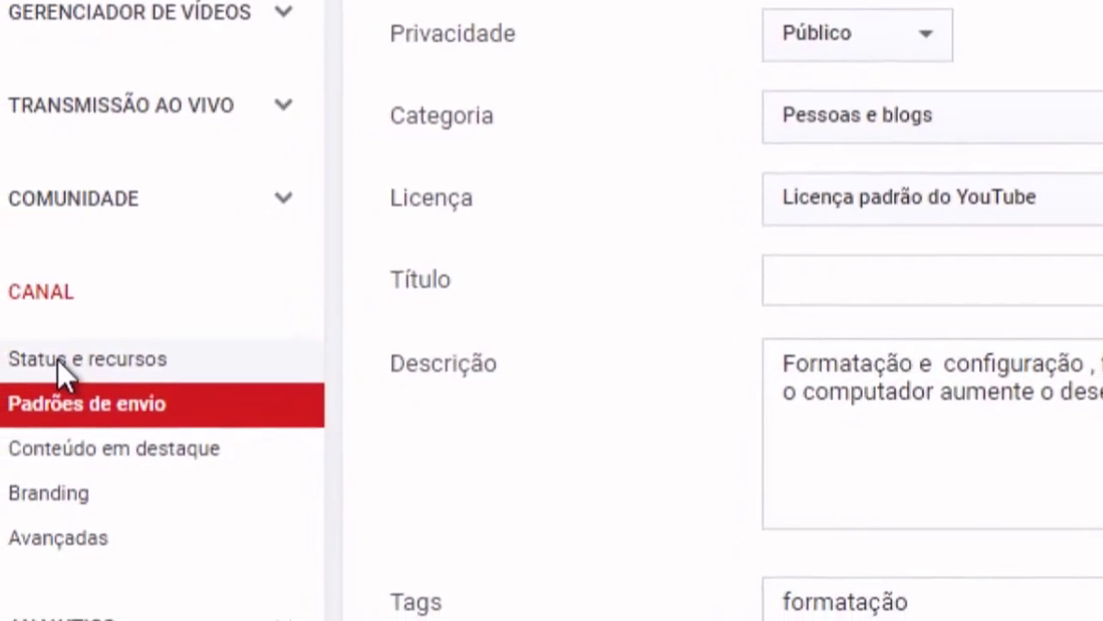
left_click(56, 377)
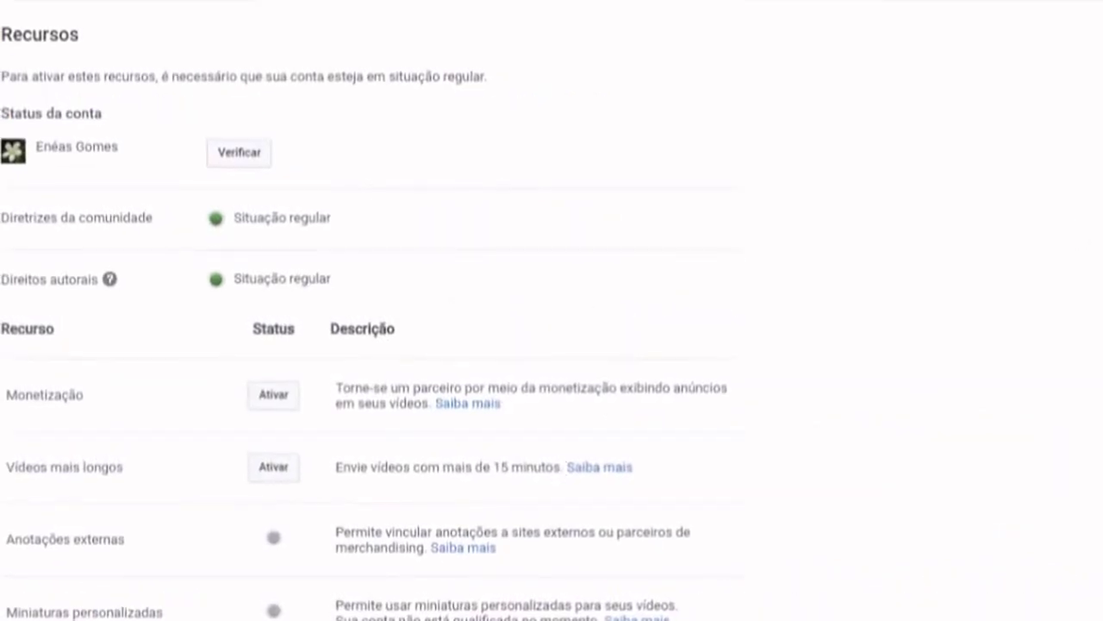
Review the full list of channel features and their activation status, and open the channel's own page.
scroll(810, 548, "down", 3)
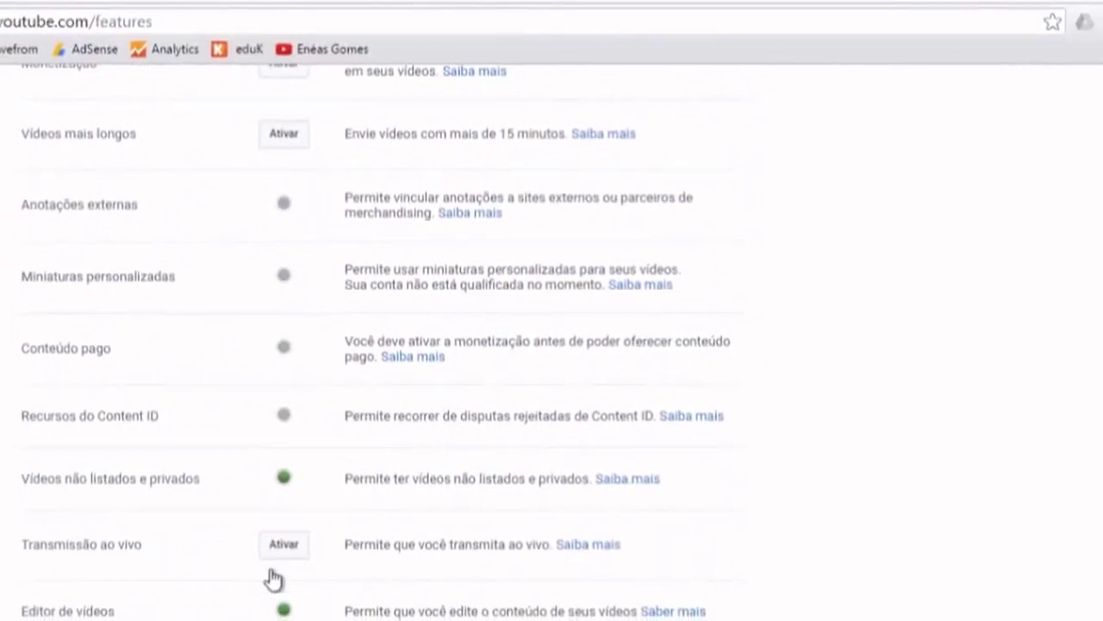
scroll(552, 310, "down", 3)
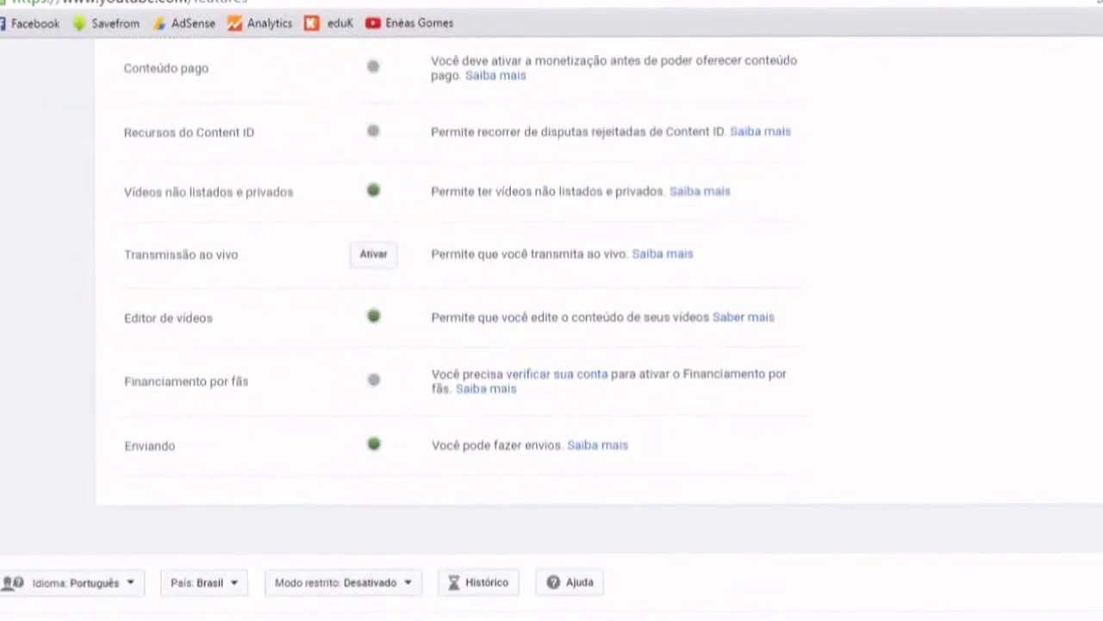
scroll(552, 310, "up", 10)
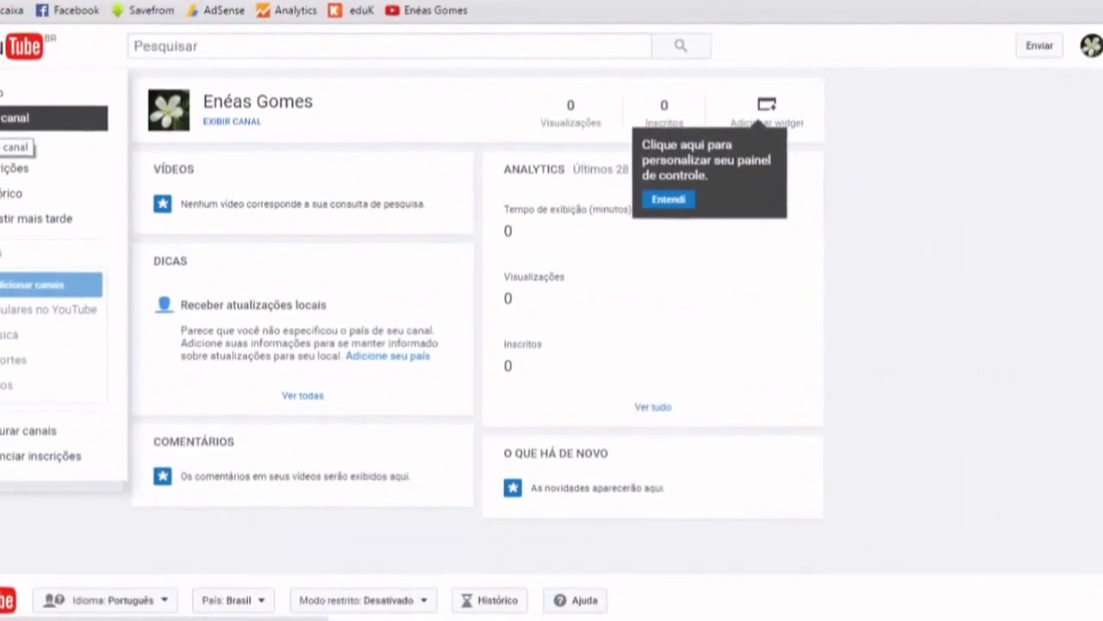
left_click(11, 126)
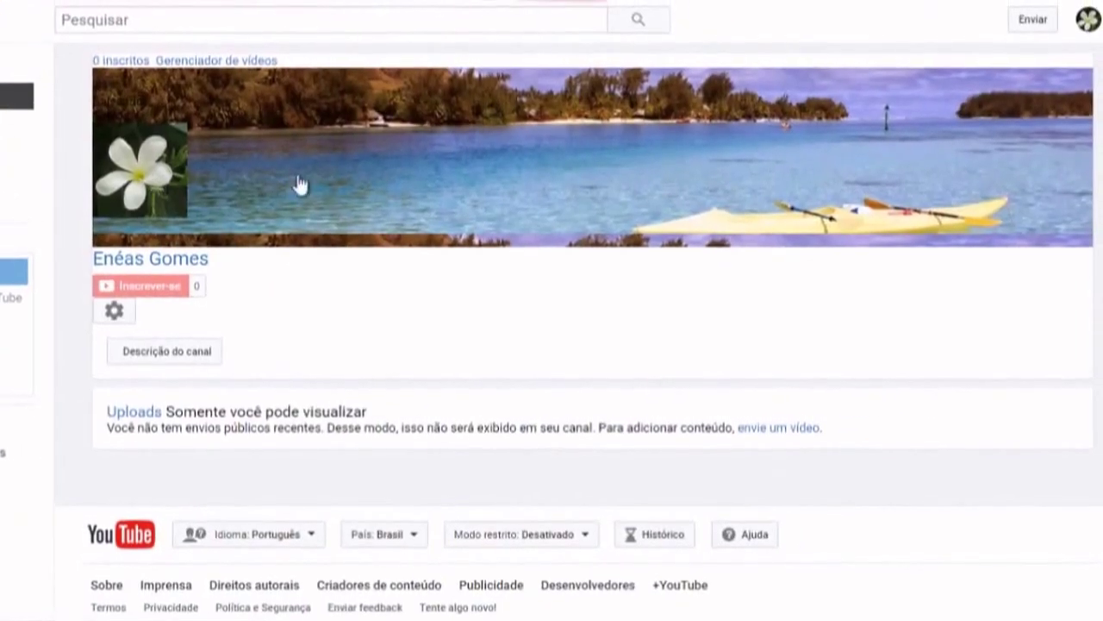